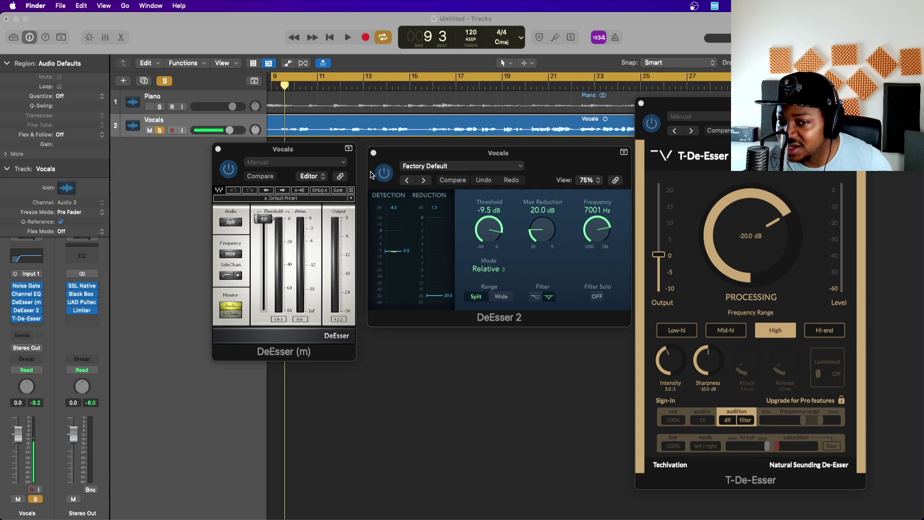
# - Shift the DeEsser (m), DeEsser 2 and T-De-Esser plug-in windows slightly to rearrange them over the arrangement
pyautogui.moveTo(313, 154); pyautogui.dragTo(308, 152)
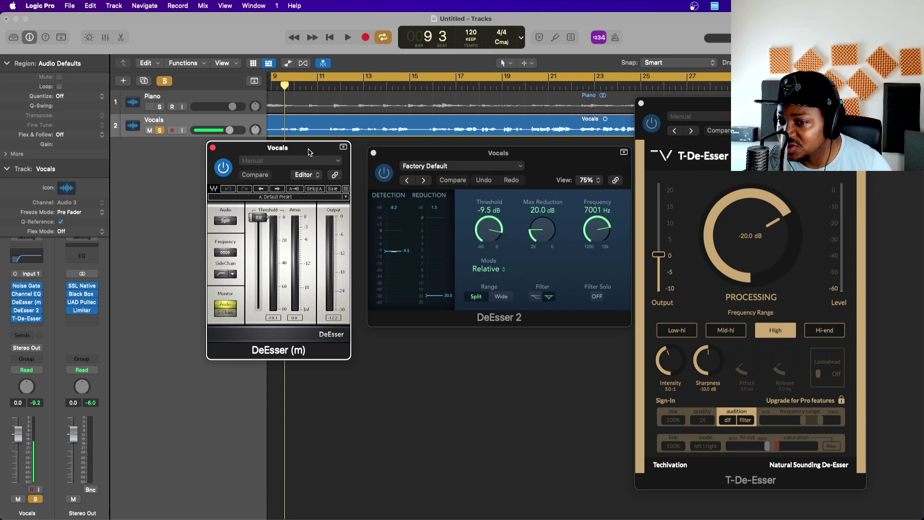
pyautogui.moveTo(579, 168); pyautogui.dragTo(568, 167)
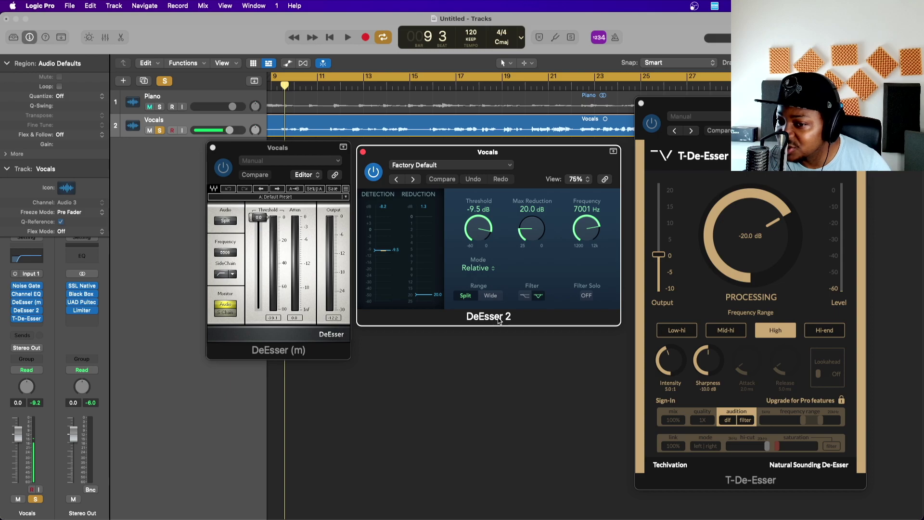
pyautogui.moveTo(750, 103); pyautogui.dragTo(726, 97)
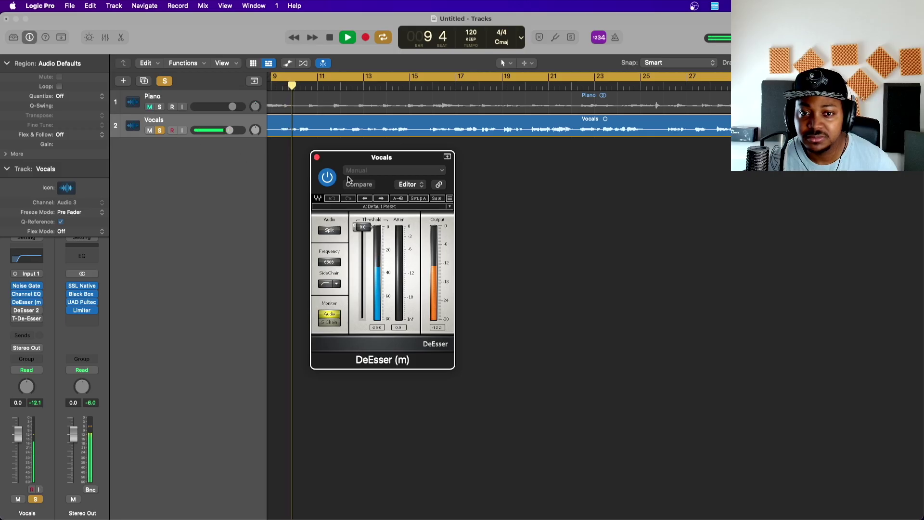
# - Lower the DeEsser (m) threshold to about -28 dB and tune its frequency using sidechain monitoring, ending with audio monitoring and playback stopped
pyautogui.moveTo(362, 226); pyautogui.dragTo(362, 259)
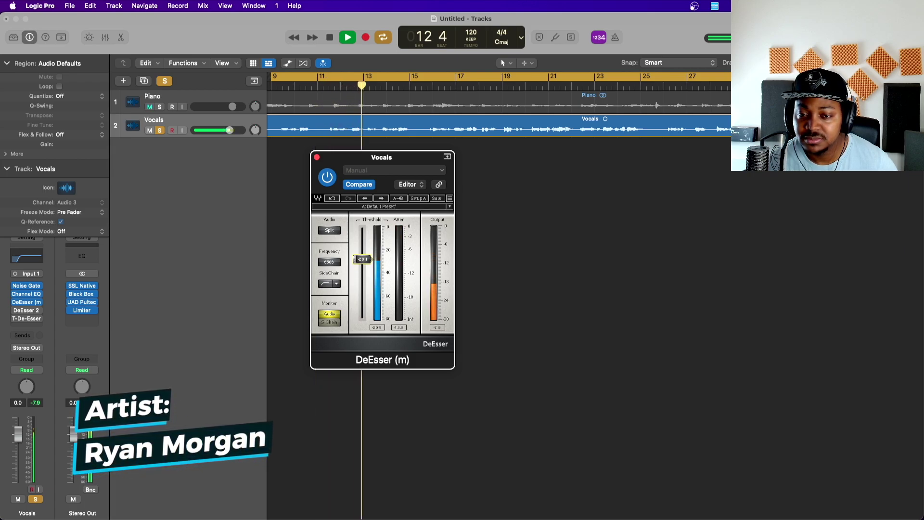
pyautogui.click(329, 322)
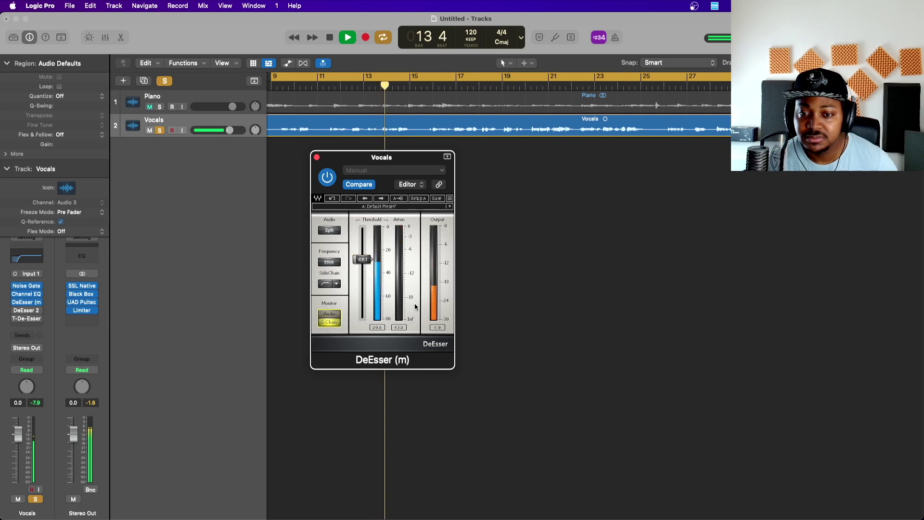
pyautogui.moveTo(362, 260); pyautogui.dragTo(330, 316)
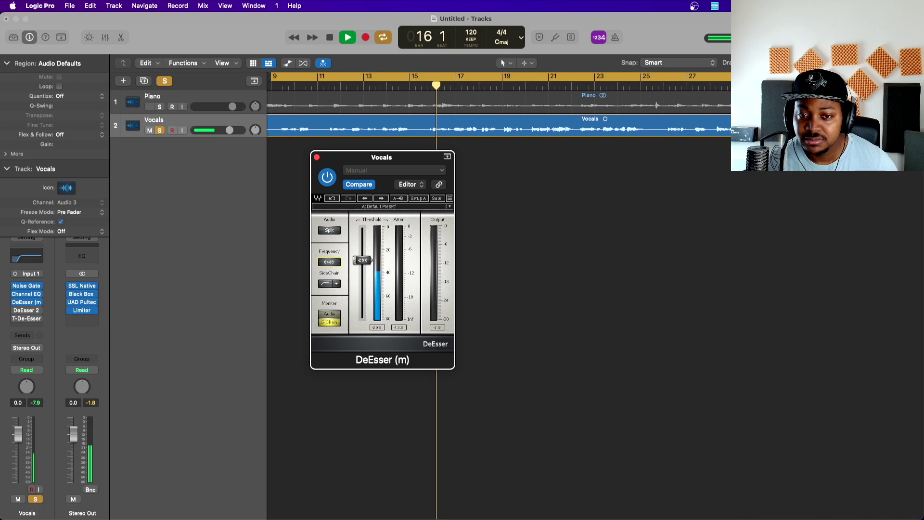
pyautogui.click(330, 316)
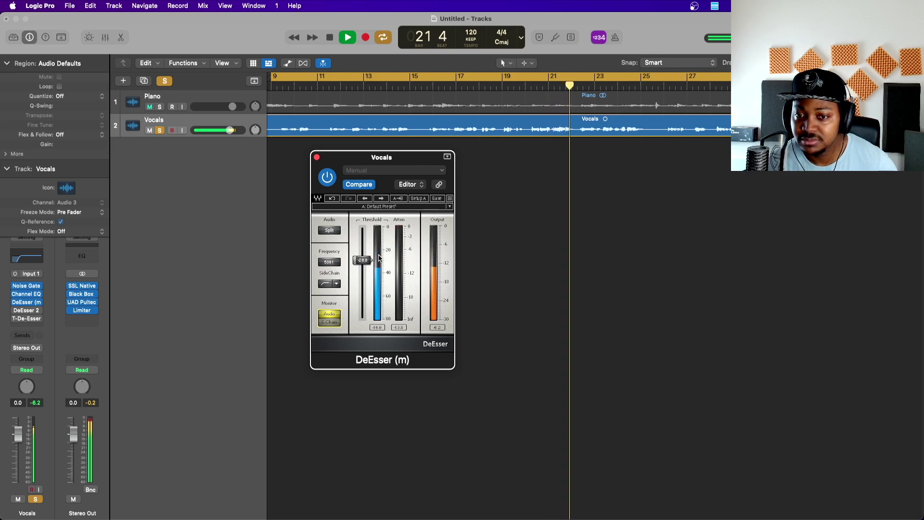
pyautogui.press('space')
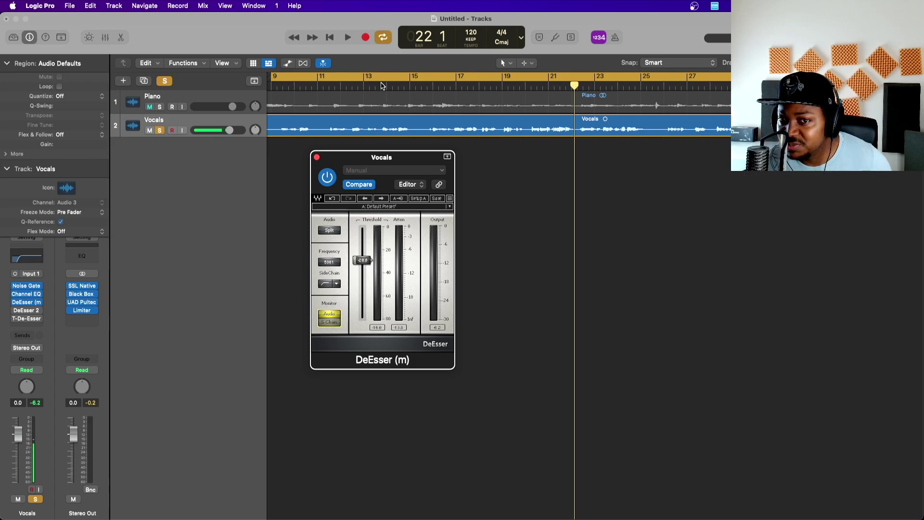
# - Cycle the vocals from bar 14 to bar 15 and audition the DeEsser (m) result
pyautogui.click(381, 85)
pyautogui.doubleClick(390, 84)
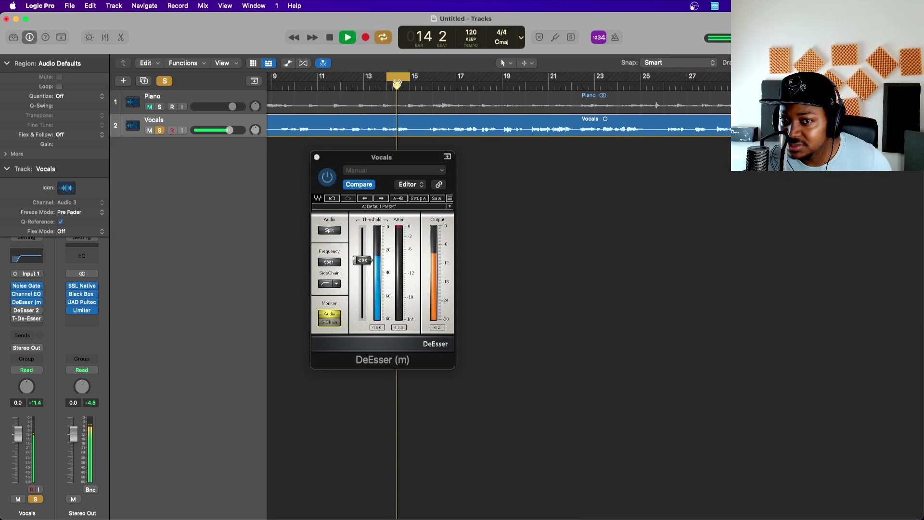
pyautogui.press('space')
pyautogui.press('space')
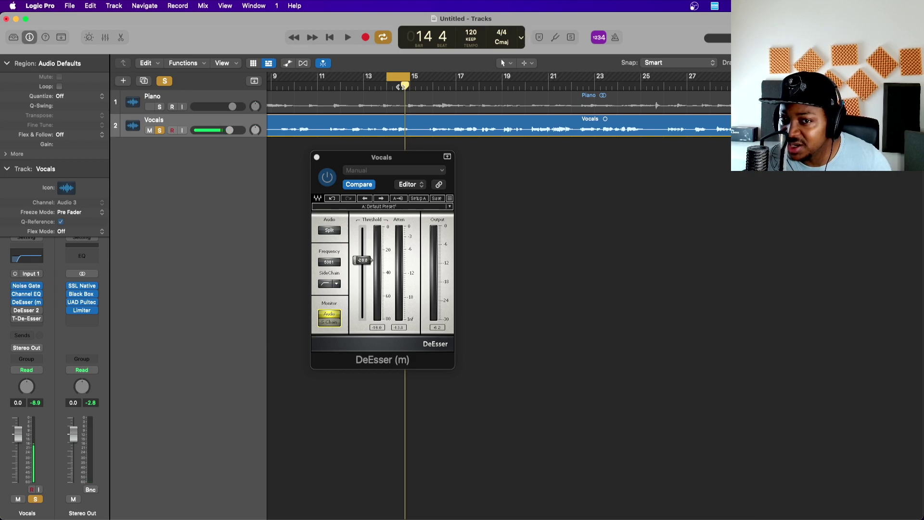
# - Move the cycle range to about bar 20, extend it to about bar 22, and audition DeEsser (m) there
pyautogui.moveTo(401, 79); pyautogui.dragTo(541, 77)
pyautogui.press('space')
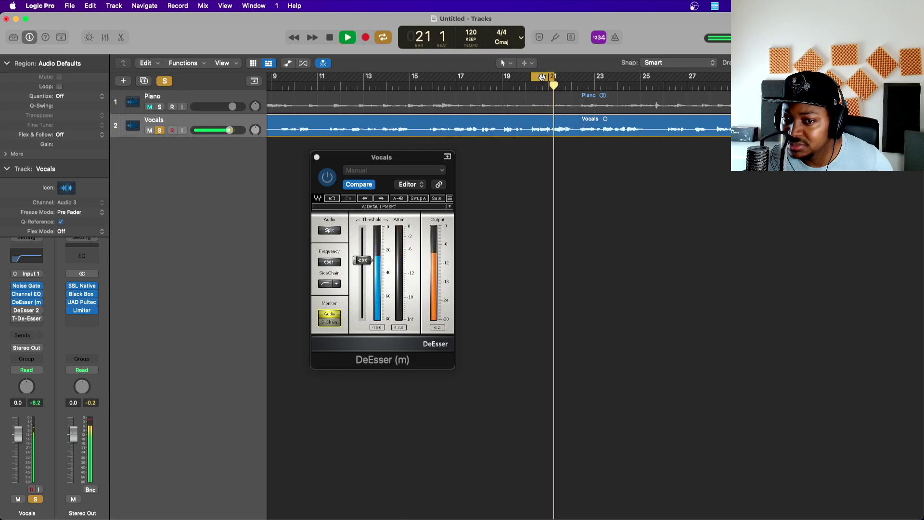
pyautogui.press('space')
pyautogui.moveTo(551, 77); pyautogui.dragTo(576, 77)
pyautogui.press('space')
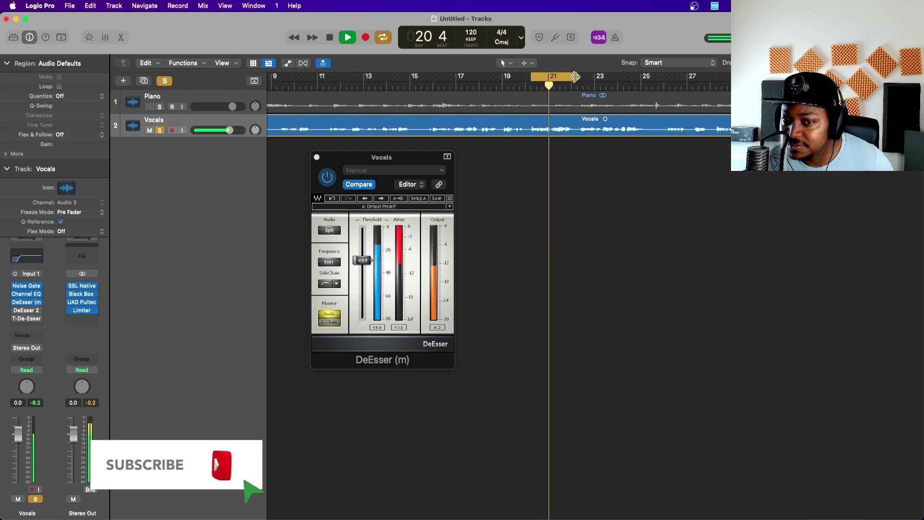
pyautogui.press('space')
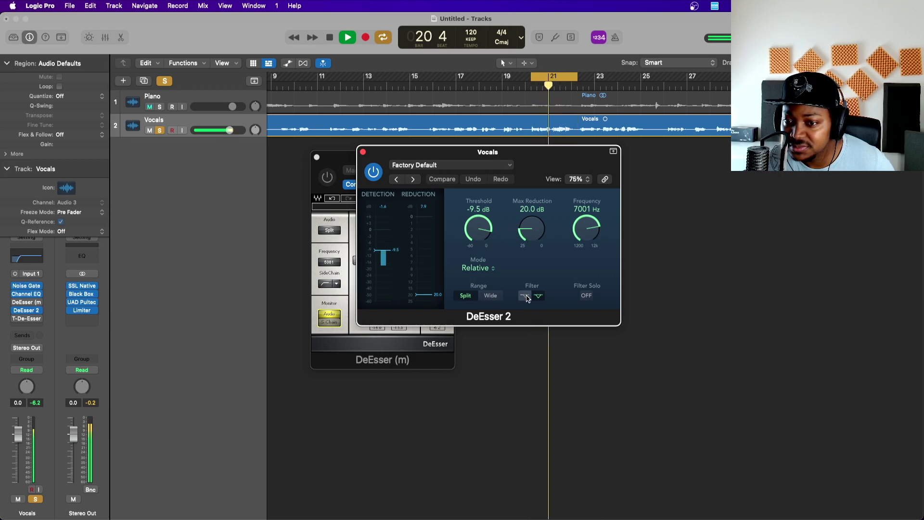
# - Switch DeEsser 2 to the shelf filter shape and set its threshold to -9.1 dB during playback
pyautogui.click(523, 296)
pyautogui.moveTo(479, 229); pyautogui.dragTo(477, 232)
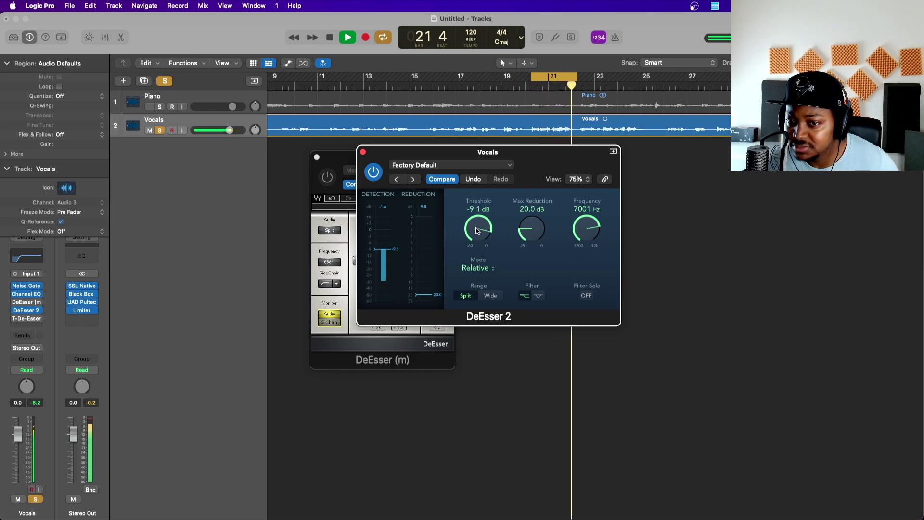
pyautogui.press('space')
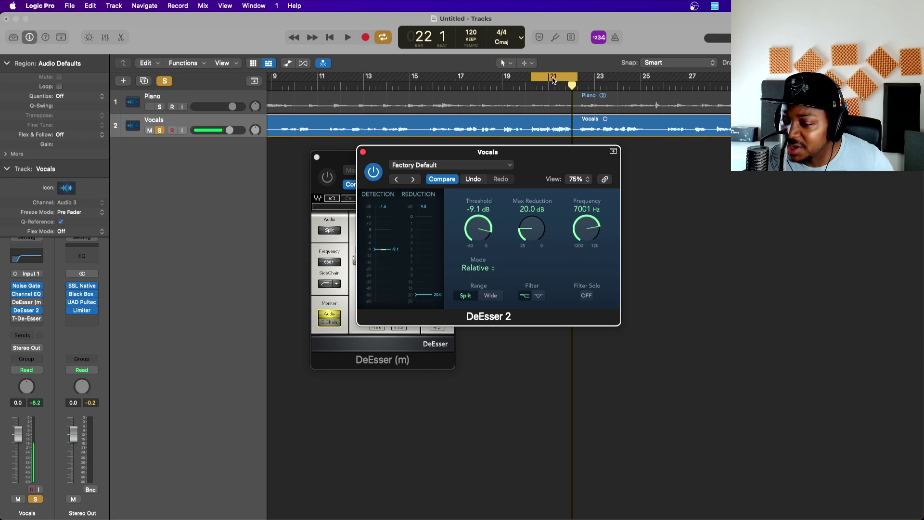
# - Move the cycle range to about bars 14 to 16 and audition the vocals through DeEsser 2
pyautogui.moveTo(554, 80); pyautogui.dragTo(403, 87)
pyautogui.press('space')
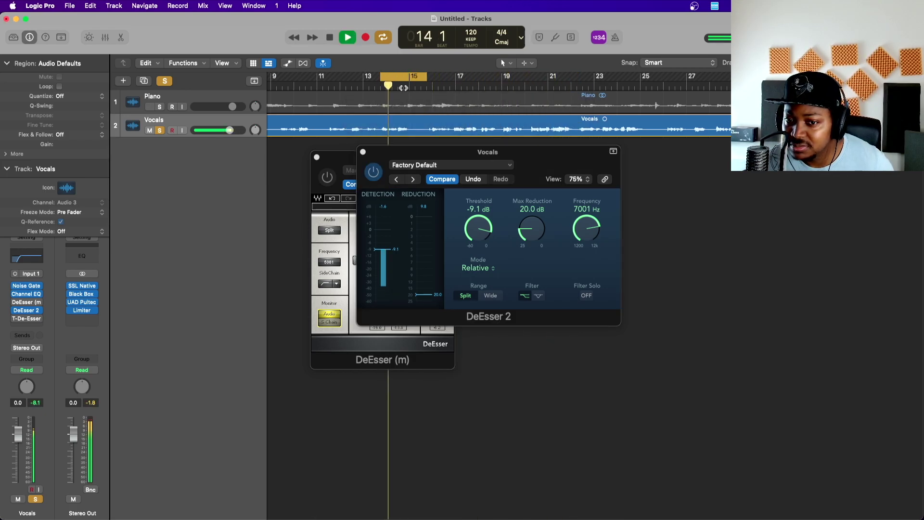
pyautogui.press('space')
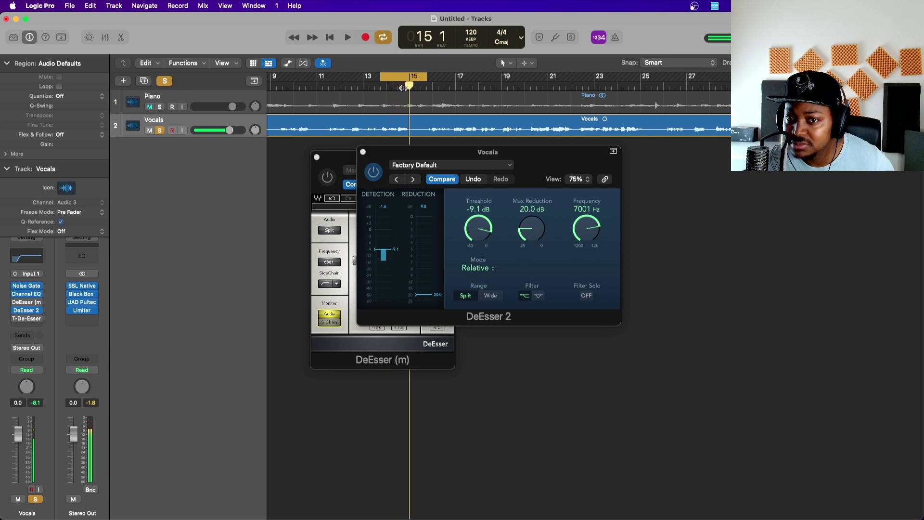
pyautogui.press('space')
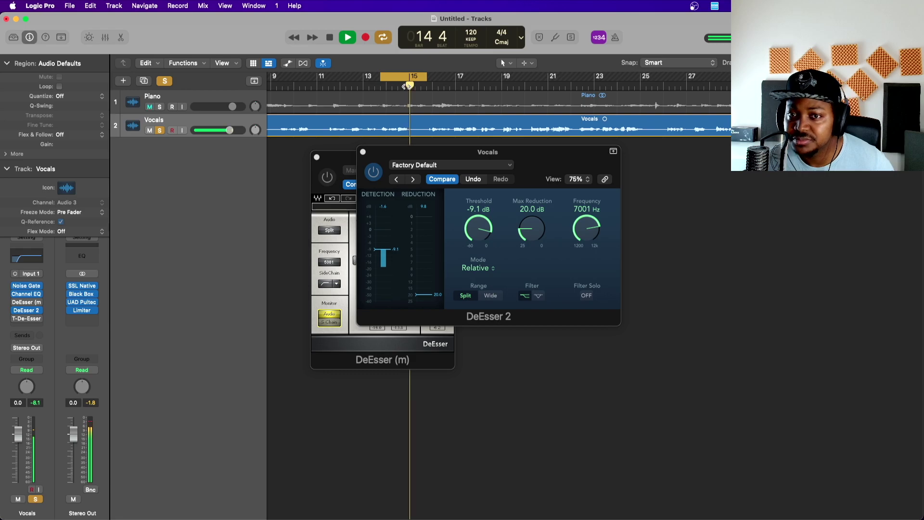
pyautogui.press('space')
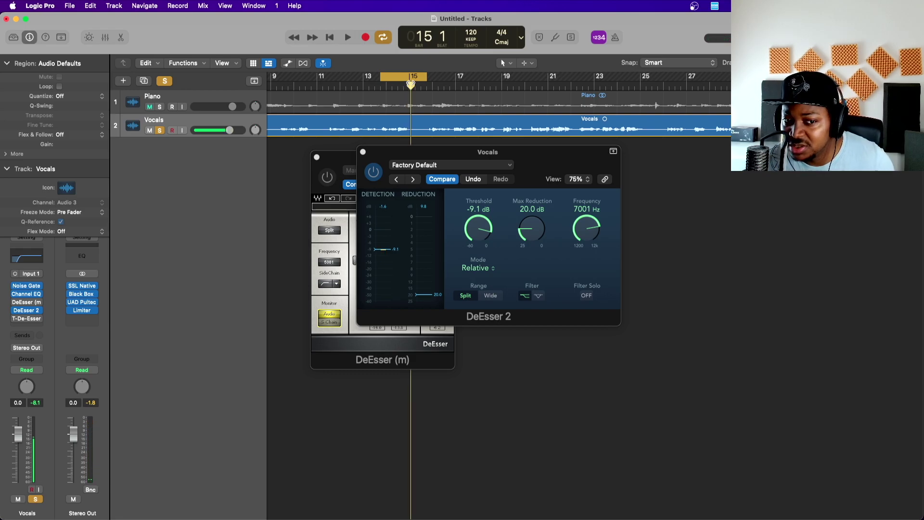
# - Activate T-De-Esser on the Vocals track in place of DeEsser 2, shifting the DeEsser 2 window aside, and start playback
pyautogui.click(26, 318)
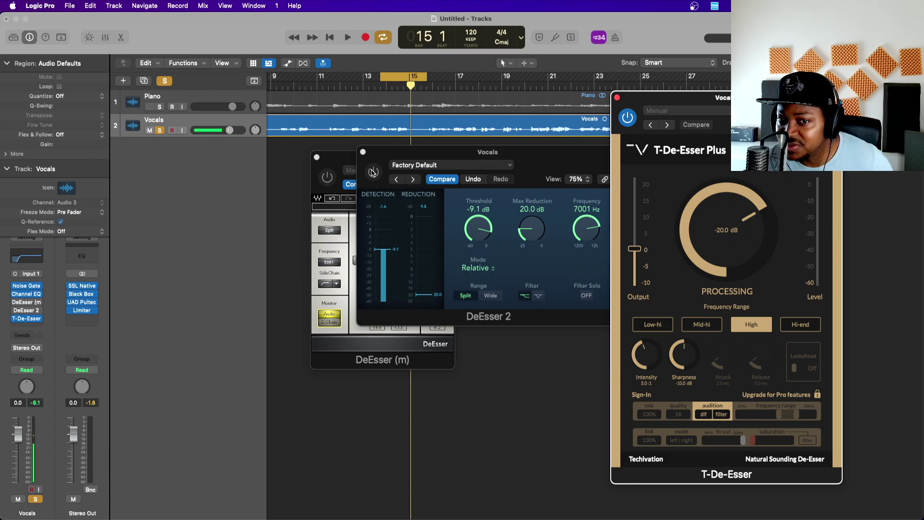
pyautogui.moveTo(374, 174); pyautogui.dragTo(355, 187)
pyautogui.press('space')
# - Set the T-De-Esser threshold to -36.1 dB while the vocals loop, and stop playback
pyautogui.click(718, 249)
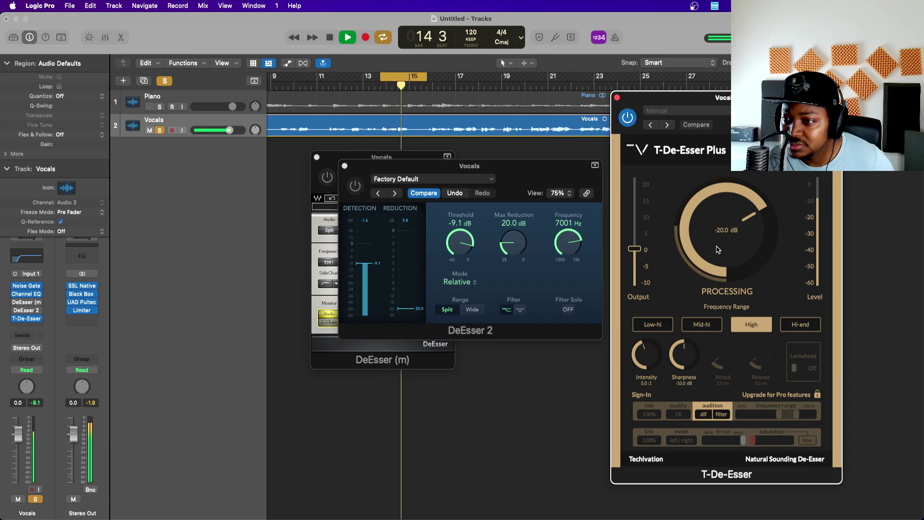
pyautogui.moveTo(717, 248); pyautogui.dragTo(714, 278)
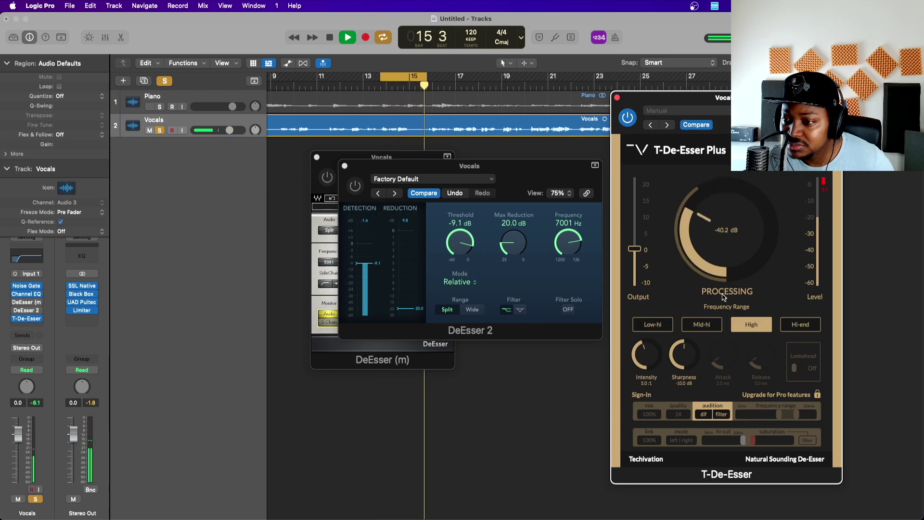
pyautogui.scroll(3, 721, 241)
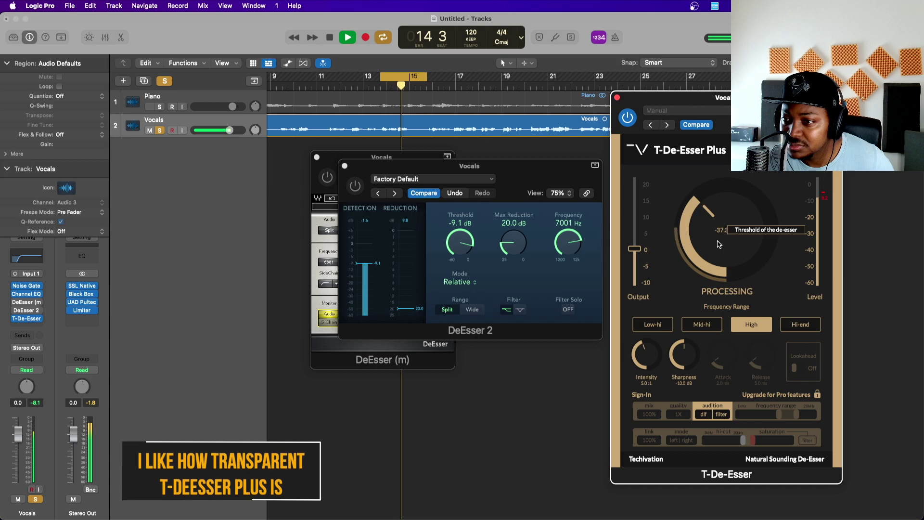
pyautogui.scroll(1, 718, 241)
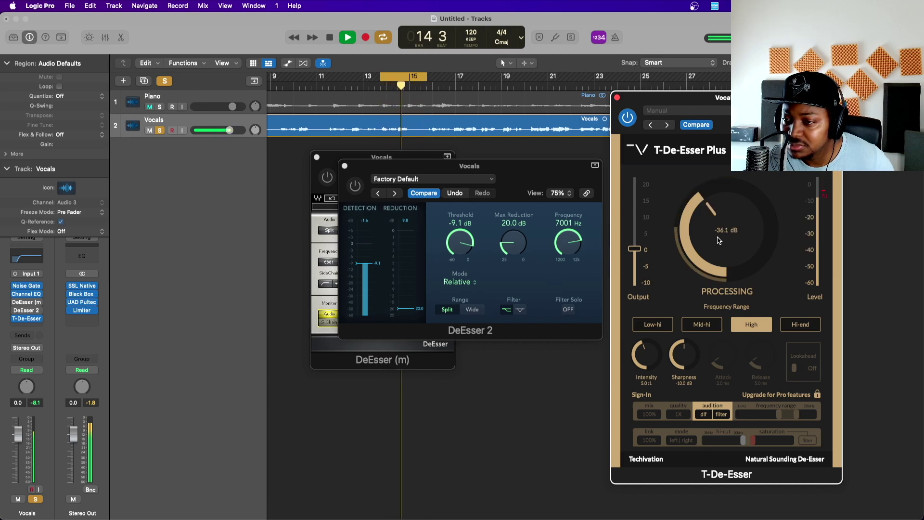
pyautogui.press('space')
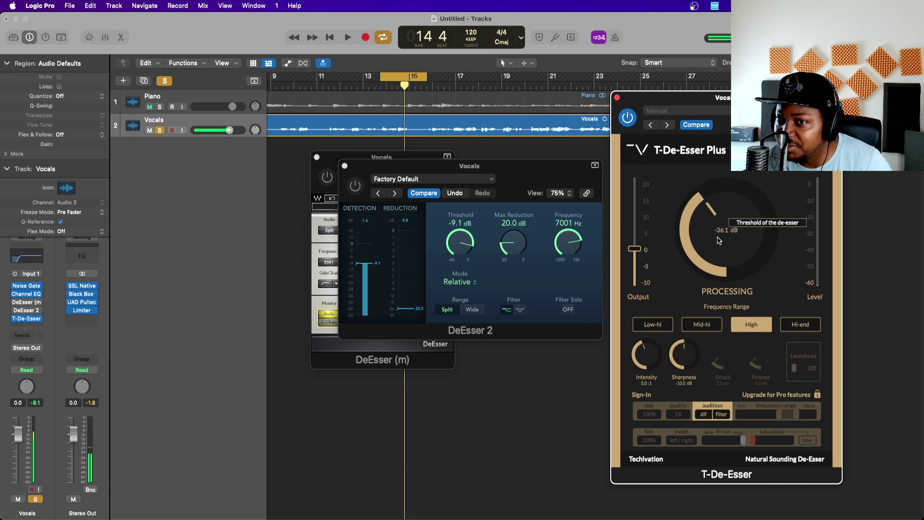
# - Move the cycle range to about bars 20 to 22 and audition the vocals through T-De-Esser
pyautogui.moveTo(403, 79); pyautogui.dragTo(558, 80)
pyautogui.press('space')
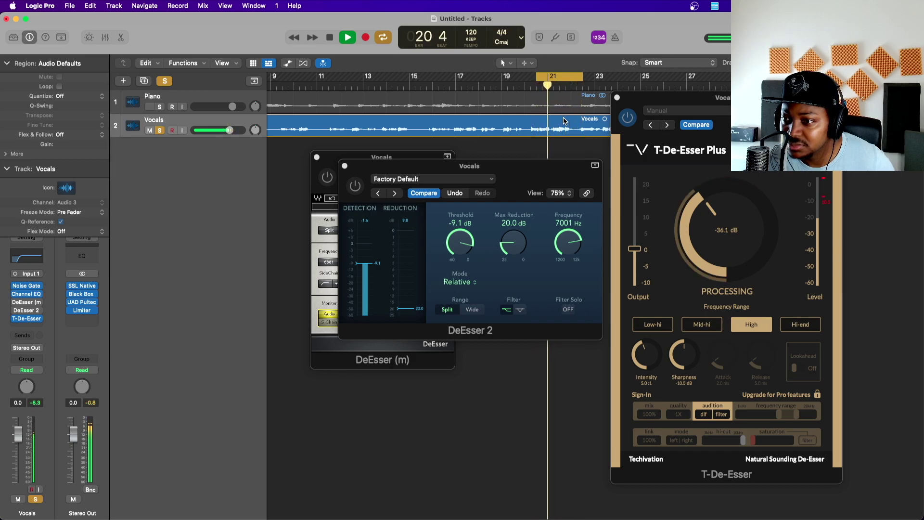
pyautogui.press('space')
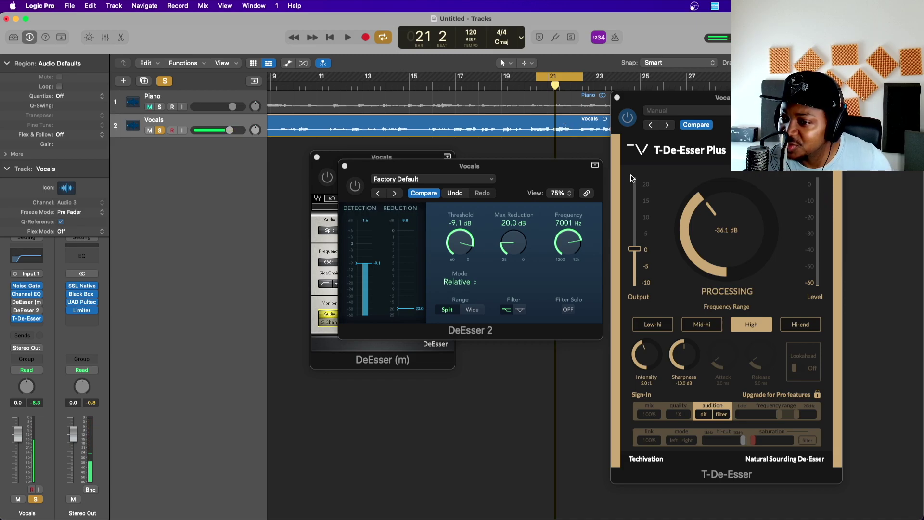
# - Lower the T-De-Esser threshold to -39.4 dB while listening to the looped vocals
pyautogui.click(709, 209)
pyautogui.press('space')
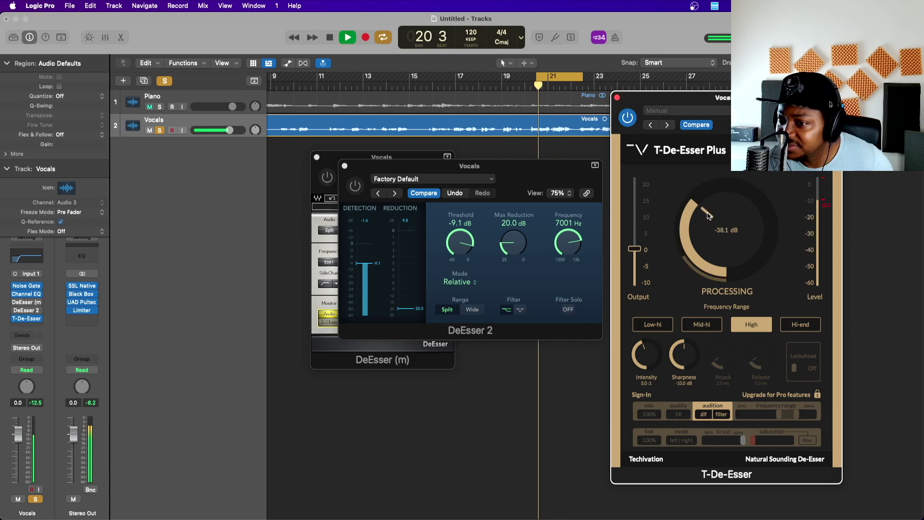
pyautogui.moveTo(708, 216); pyautogui.dragTo(707, 220)
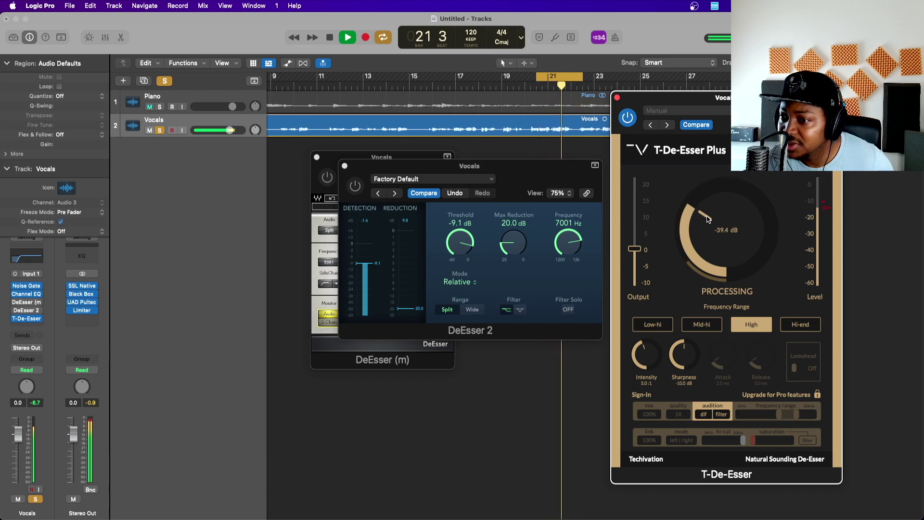
pyautogui.press('space')
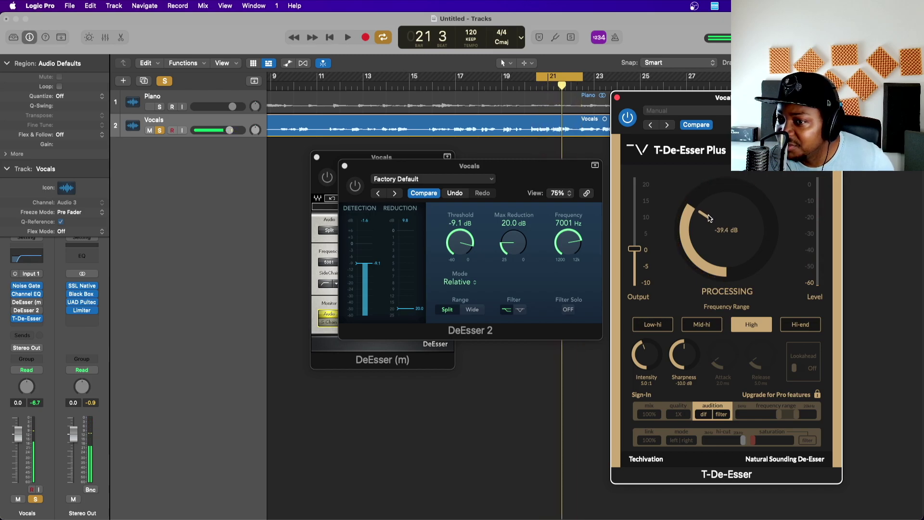
# - Audition T-De-Esser with the cycle range moved back around bars 14 and 15, and turn cycling off
pyautogui.moveTo(559, 77); pyautogui.dragTo(399, 78)
pyautogui.press('space')
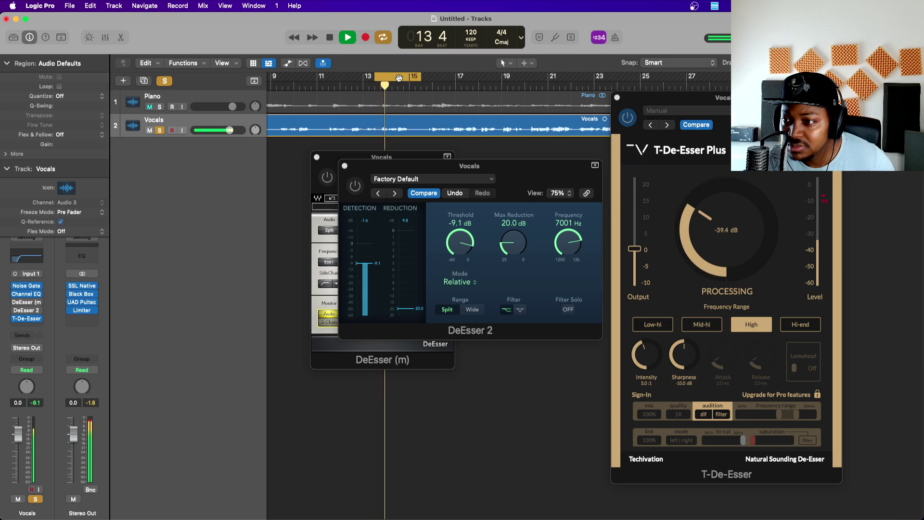
pyautogui.press('space')
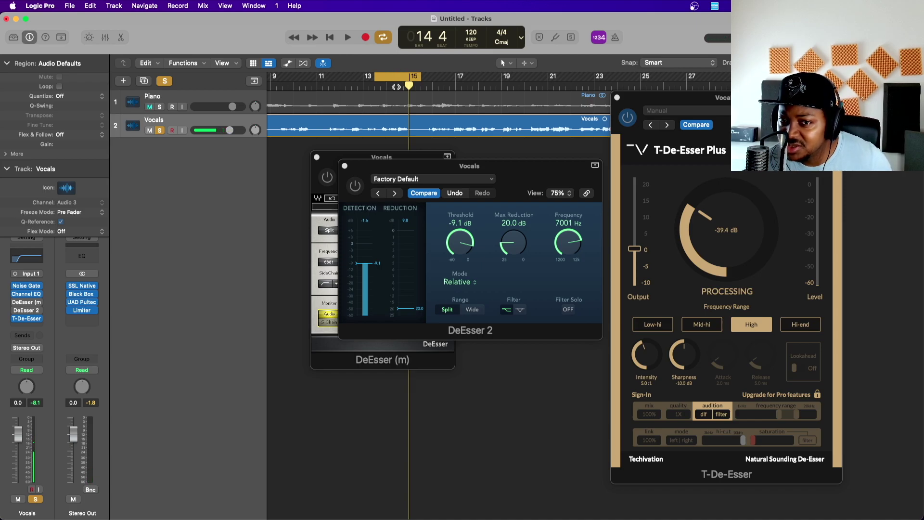
pyautogui.click(396, 80)
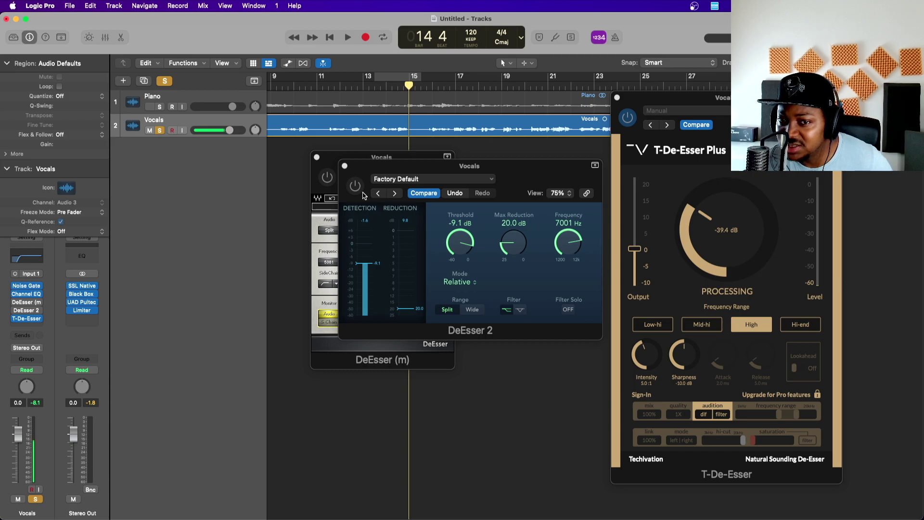
# - Bypass T-De-Esser on the Vocals track and close its plug-in window
pyautogui.click(628, 118)
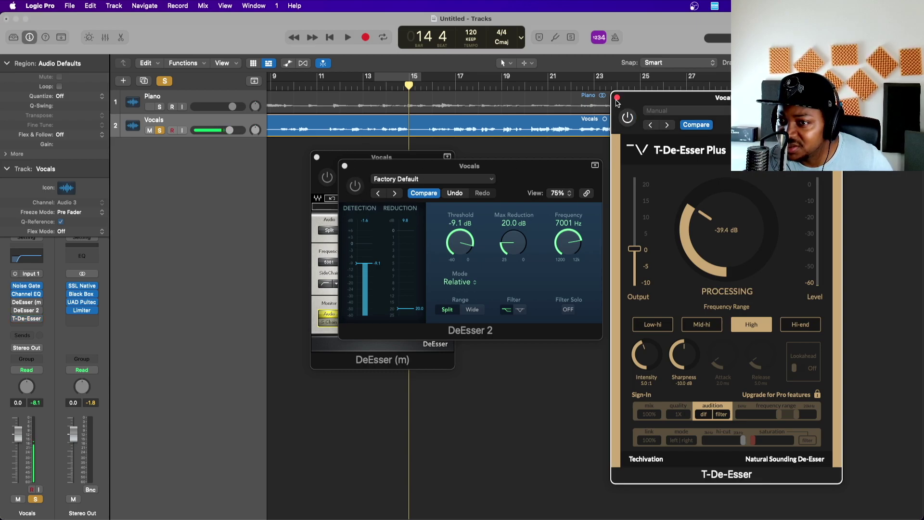
pyautogui.click(617, 98)
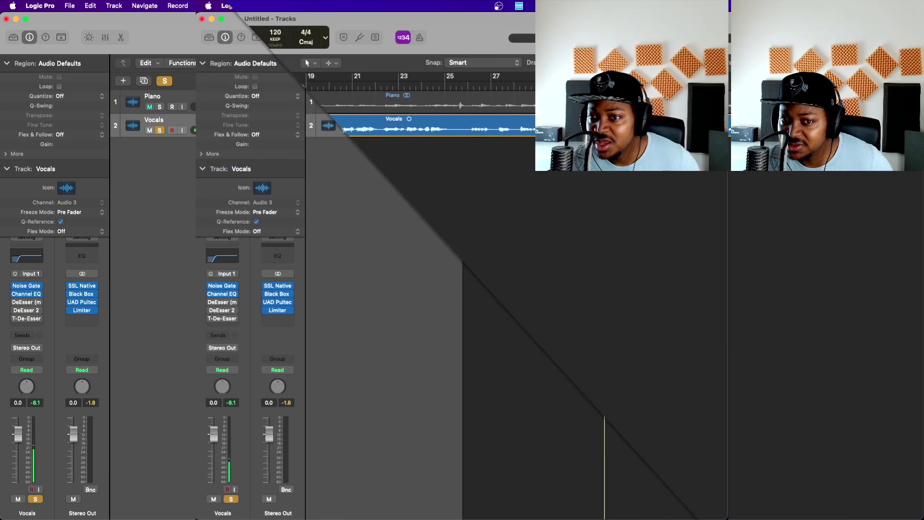
# - Set a short cycle range over the vocal sibilant around 14 2 and audition it
pyautogui.press('z')
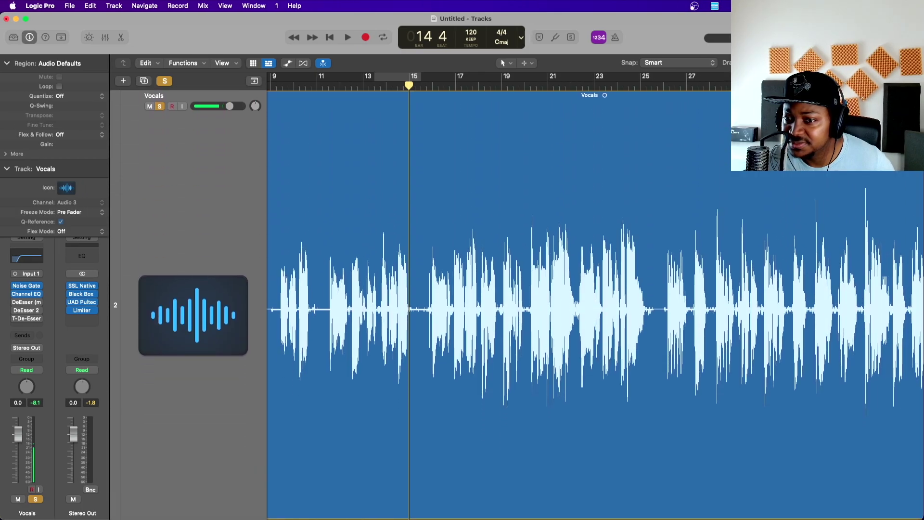
pyautogui.press('super+Right')
pyautogui.press('super+Right')
pyautogui.press('super+Right')
pyautogui.press('super+Right')
pyautogui.press('super+Right')
pyautogui.press('super+Right')
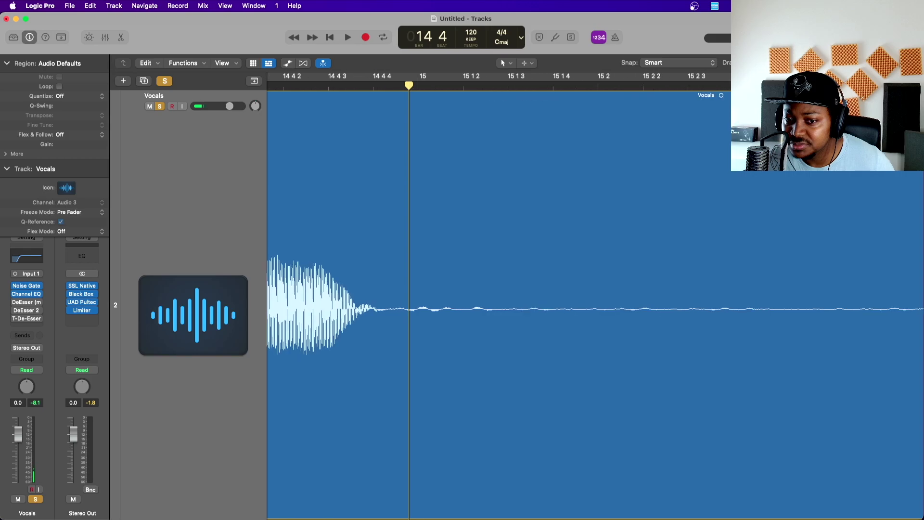
pyautogui.hscroll(-10, 540, 237)
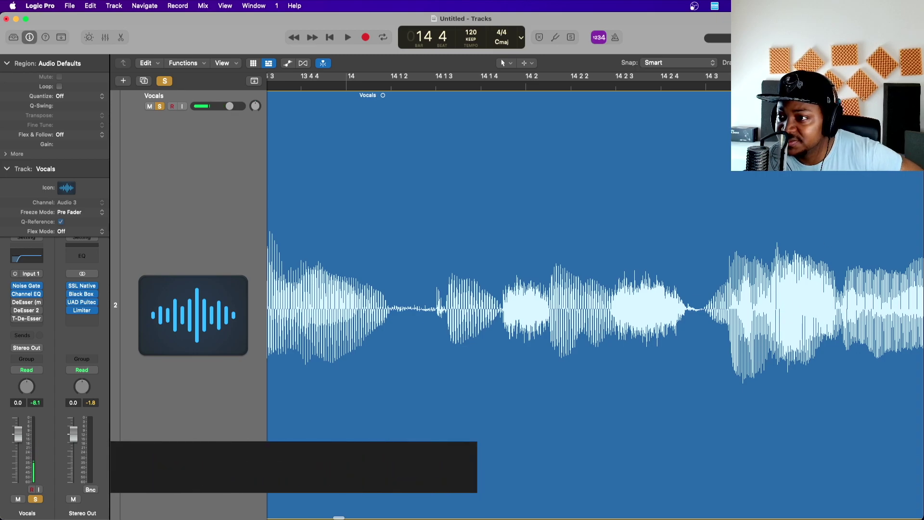
pyautogui.press('super+Right')
pyautogui.moveTo(592, 77); pyautogui.dragTo(517, 77)
pyautogui.press('space')
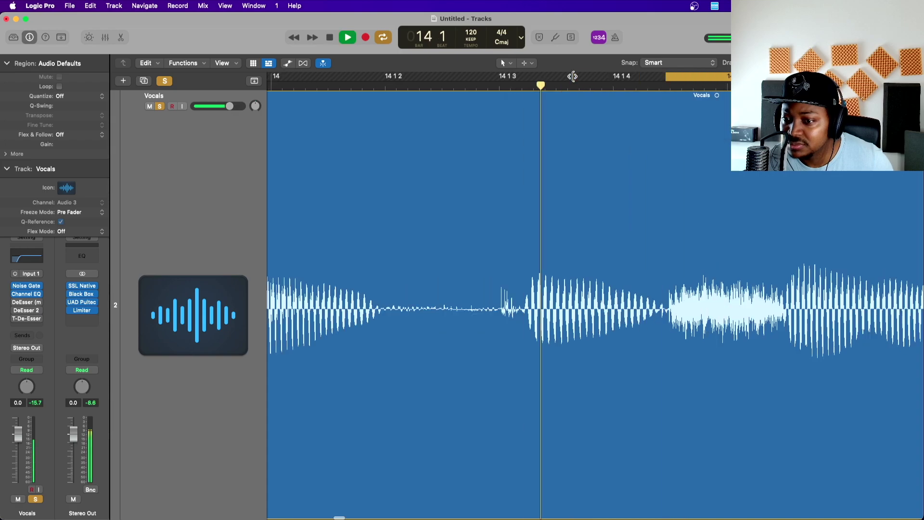
pyautogui.press('space')
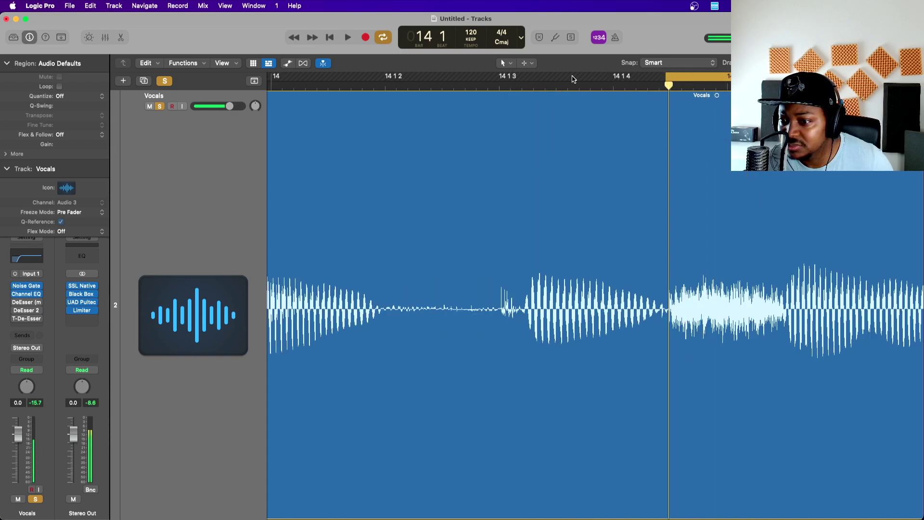
# - Isolate the sibilant just before 14 2 on the Vocals track as its own region and lower its gain to -5.0 dB
pyautogui.scroll(2, 592, 117)
pyautogui.hscroll(2, 572, 117)
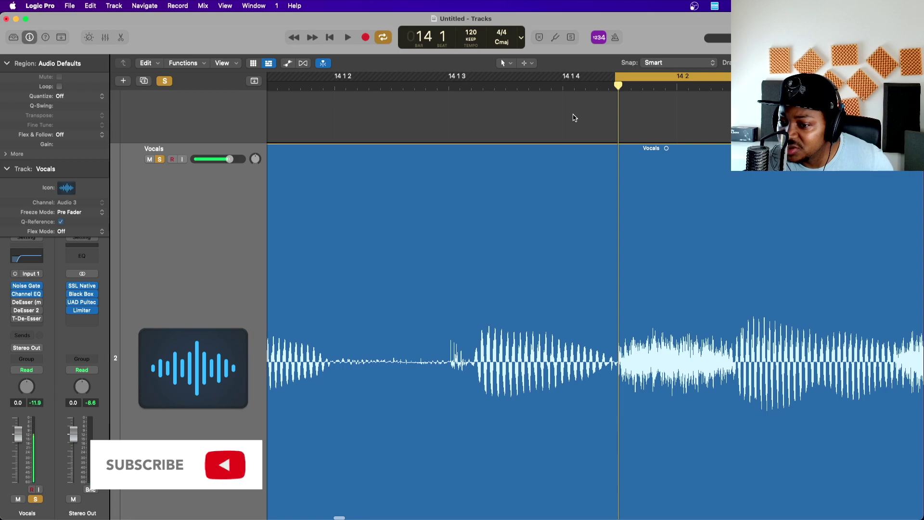
pyautogui.moveTo(618, 358); pyautogui.dragTo(737, 359)
pyautogui.click(696, 335)
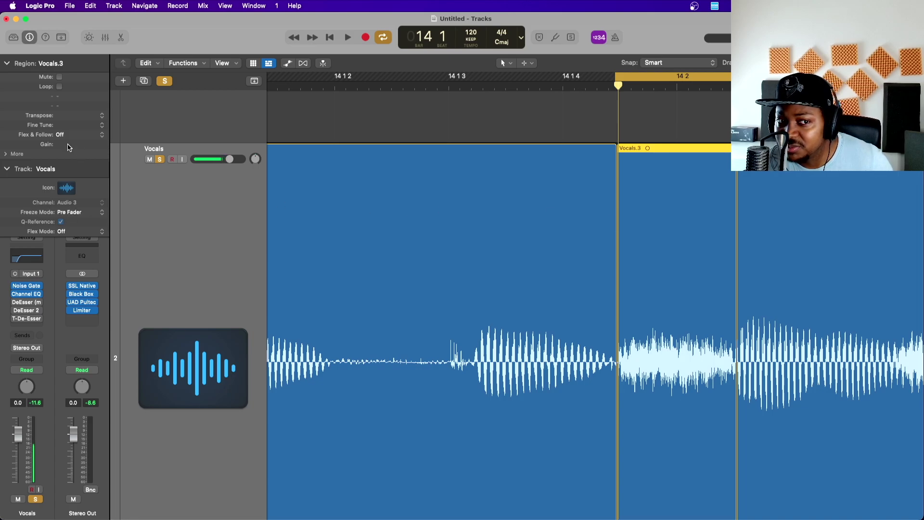
pyautogui.moveTo(53, 145); pyautogui.dragTo(59, 210)
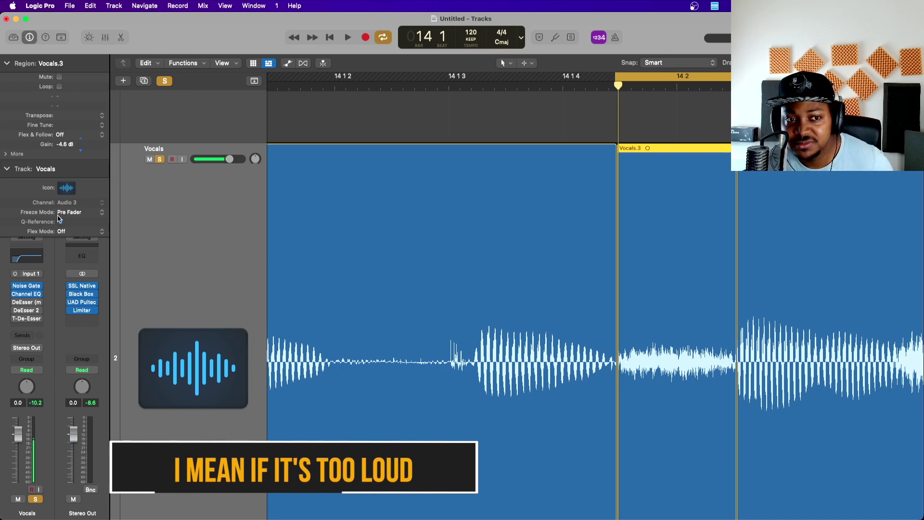
pyautogui.moveTo(58, 216); pyautogui.dragTo(59, 224)
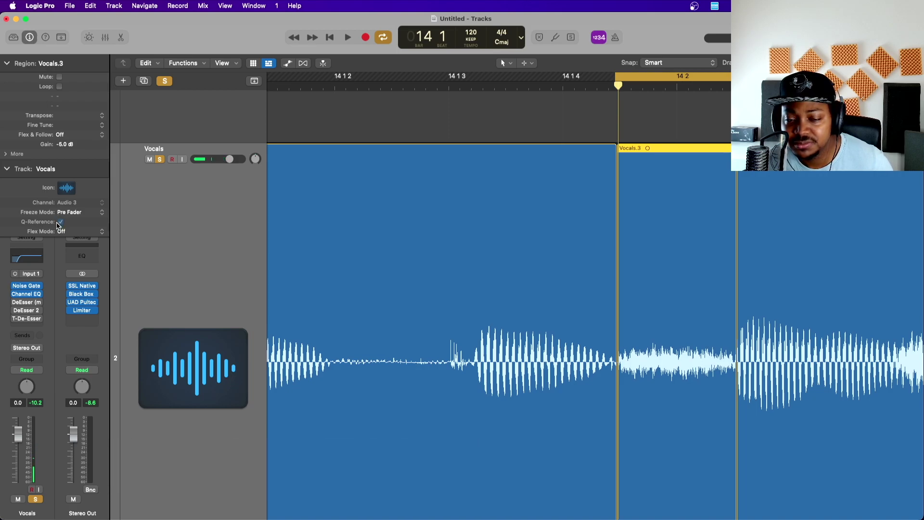
# - Audition the reduced sibilant around 14 2 in the loop and turn off soloing
pyautogui.press('space')
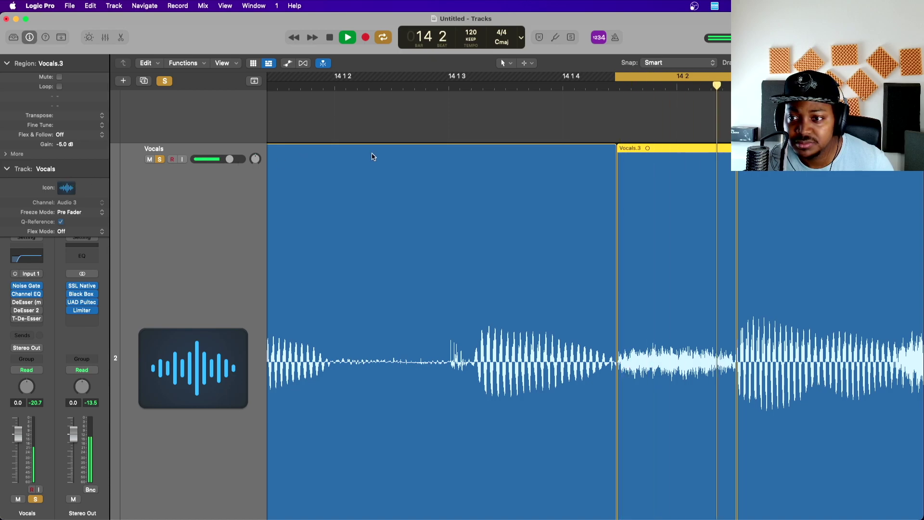
pyautogui.click(165, 81)
pyautogui.press('space')
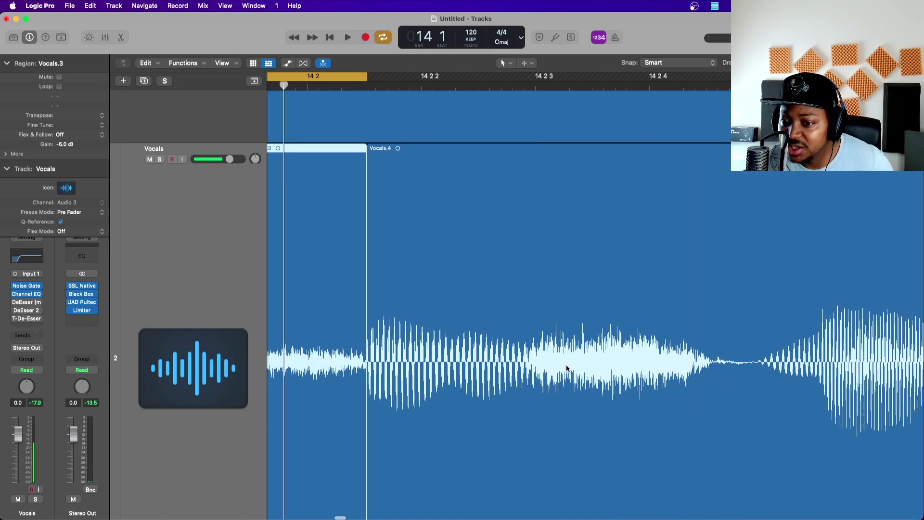
# - Move the cycle range to the next sibilant, starting at about 14 2 3, and audition it with the piano
pyautogui.moveTo(545, 87); pyautogui.dragTo(717, 87)
pyautogui.press('space')
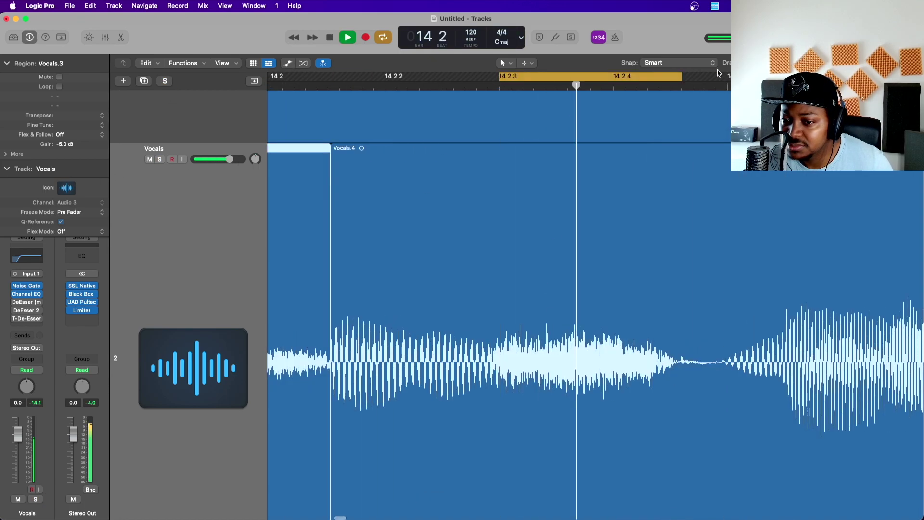
pyautogui.press('space')
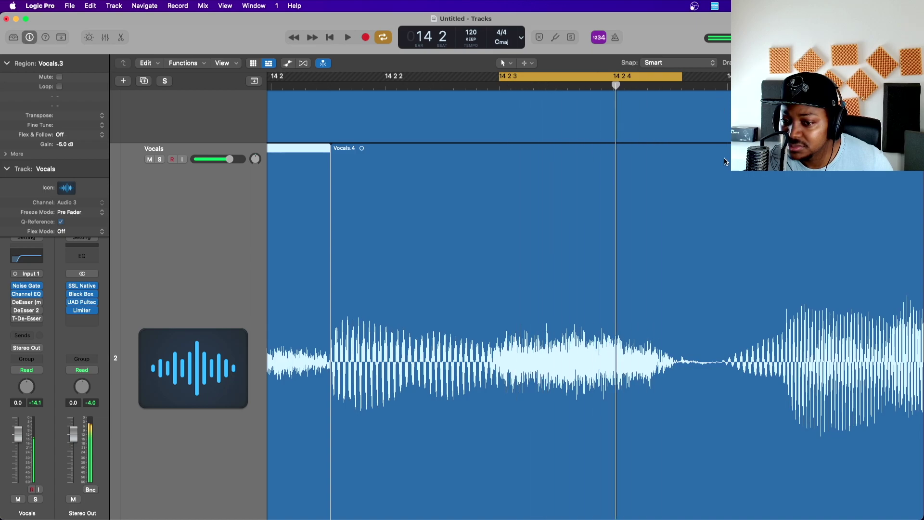
# - Isolate the sibilant starting near 14 2 3 on the Vocals track as its own region and set its gain to -7.0 dB
pyautogui.moveTo(490, 360); pyautogui.dragTo(673, 361)
pyautogui.click(627, 361)
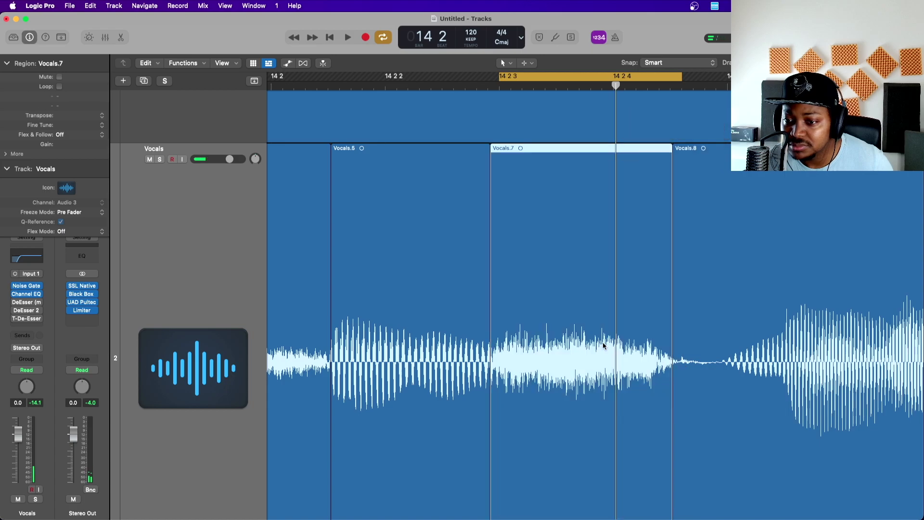
pyautogui.click(64, 153)
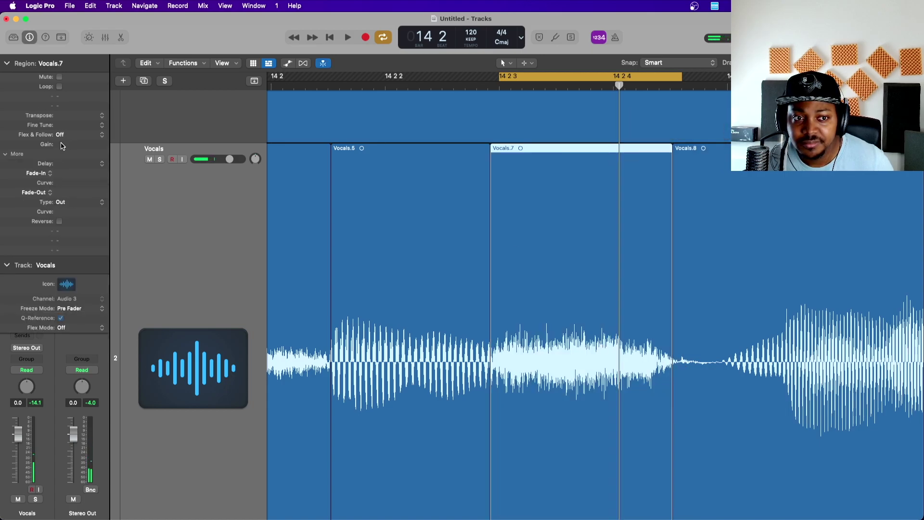
pyautogui.moveTo(67, 146); pyautogui.dragTo(71, 258)
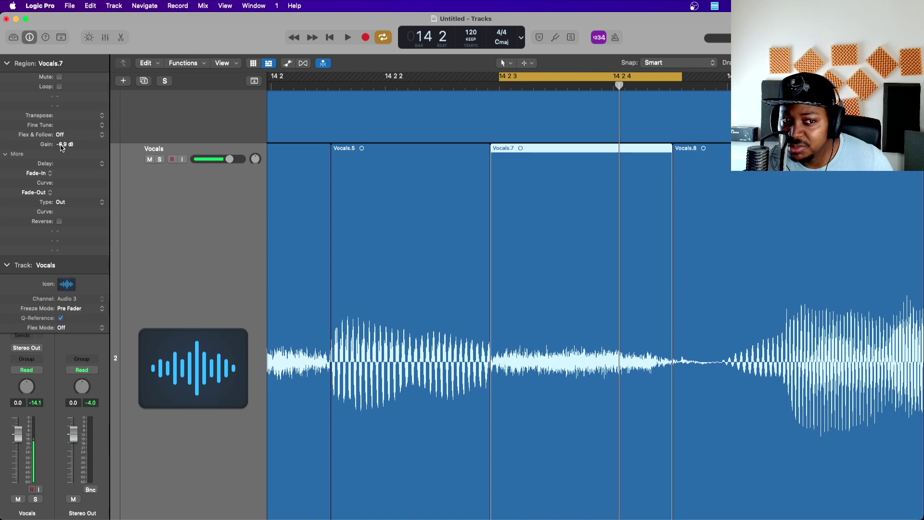
# - Play the looped sibilant at 14 2 3 to check its reduced gain
pyautogui.press('space')
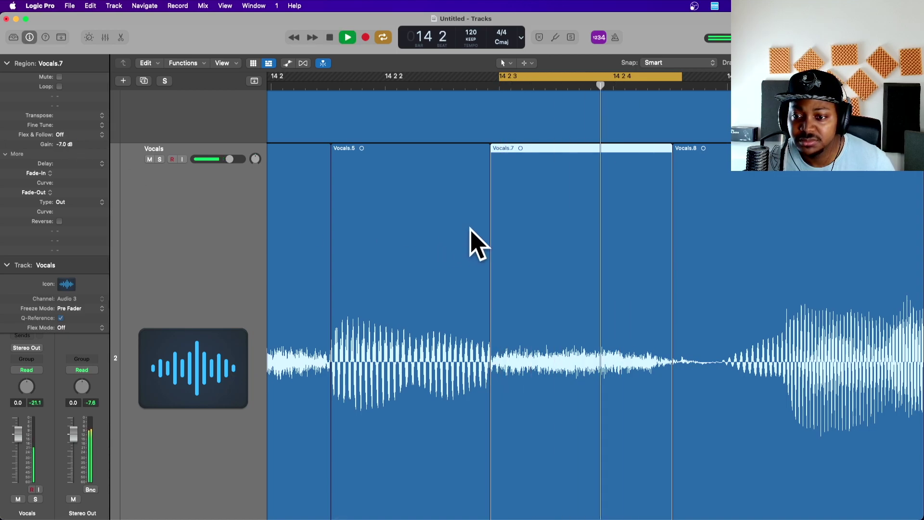
pyautogui.hscroll(-3, 464, 245)
pyautogui.press('space')
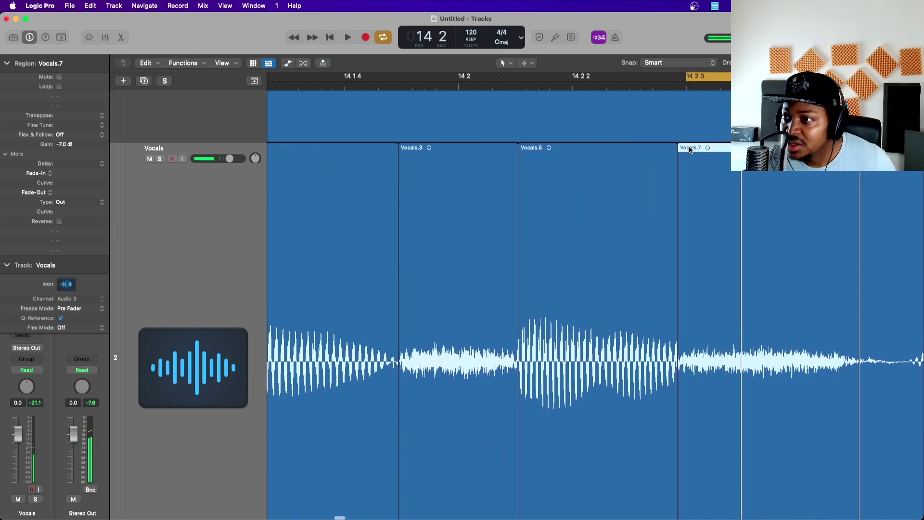
# - Extend the start of the cycle range back to about 13 4 2 and audition the phrase over the piano
pyautogui.press('super+Up')
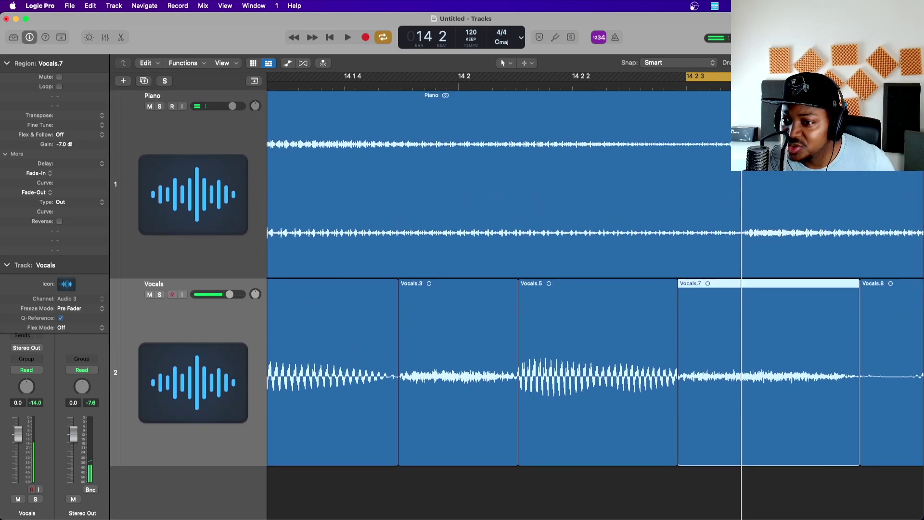
pyautogui.press('super+Left')
pyautogui.press('super+Left')
pyautogui.press('super+Left')
pyautogui.moveTo(645, 78); pyautogui.dragTo(656, 78)
pyautogui.press('space')
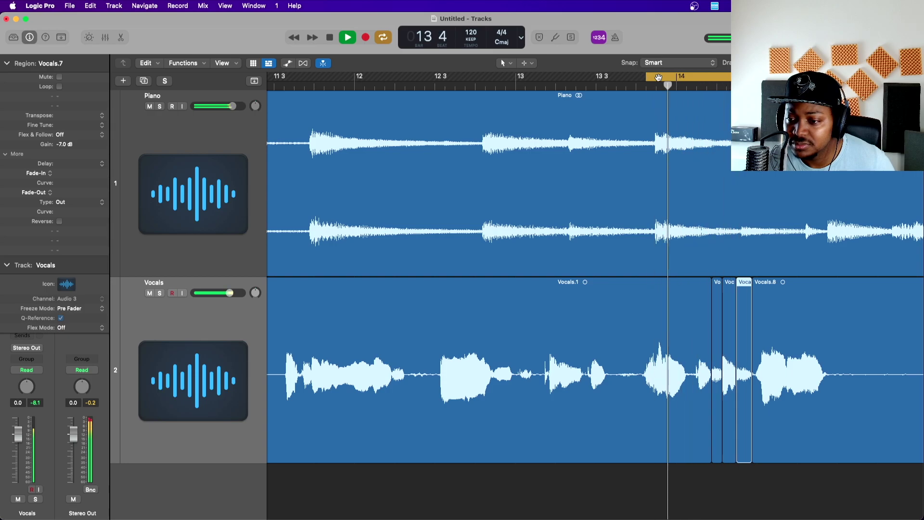
pyautogui.press('space')
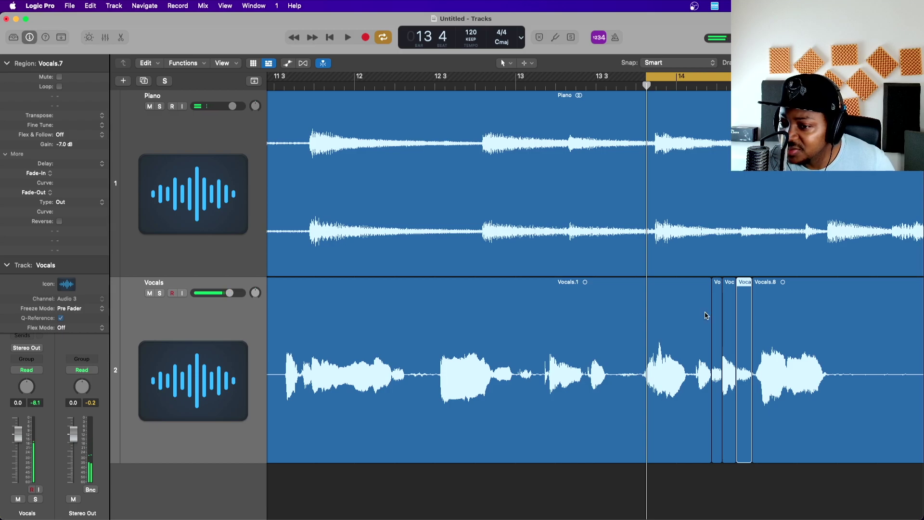
# - Isolate the vocal sibilant from 13 4 1 188 to 13 4 3 8 as its own region and set its gain to -6.0 dB
pyautogui.scroll(10, 778, 185)
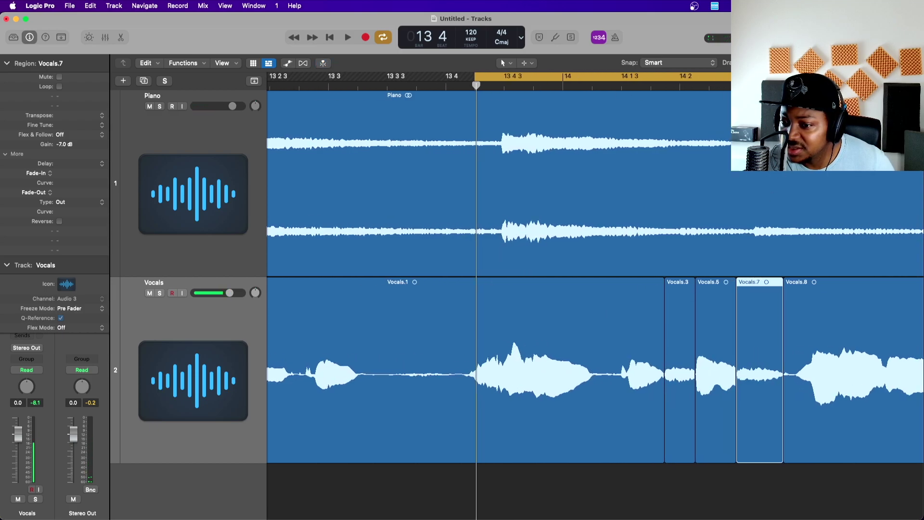
pyautogui.hscroll(-10, 777, 187)
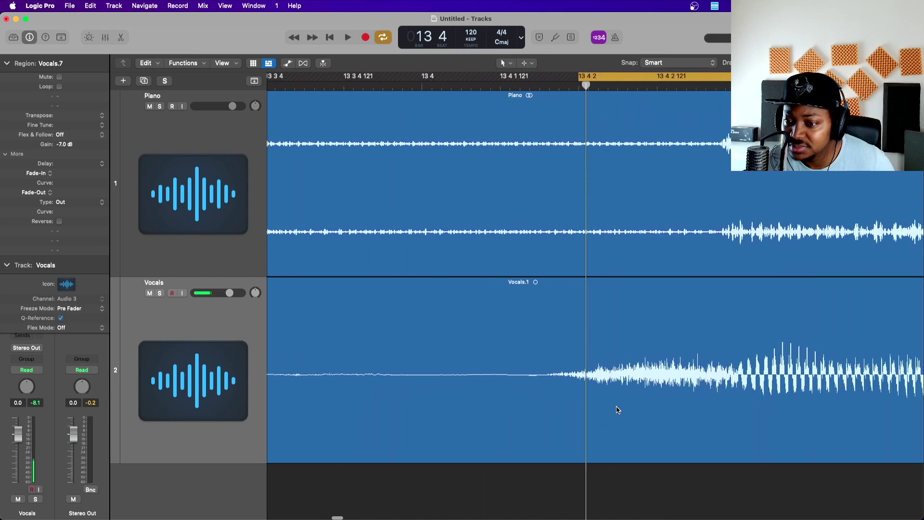
pyautogui.scroll(5, 595, 304)
pyautogui.scroll(-2, 549, 308)
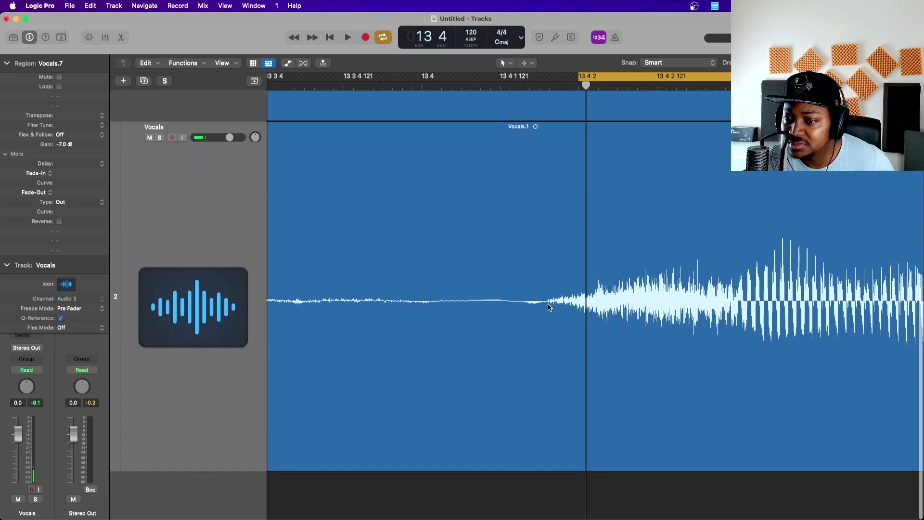
pyautogui.moveTo(544, 300); pyautogui.dragTo(740, 301)
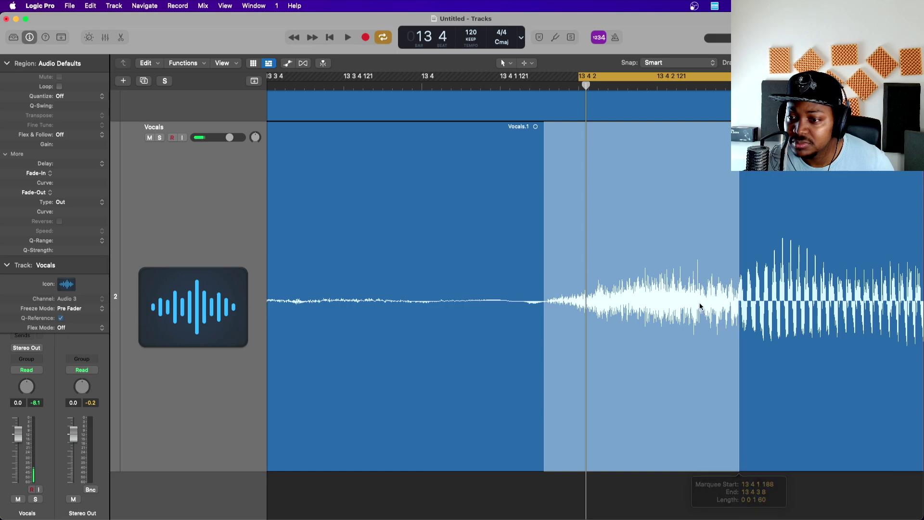
pyautogui.click(688, 299)
pyautogui.moveTo(75, 148); pyautogui.dragTo(88, 227)
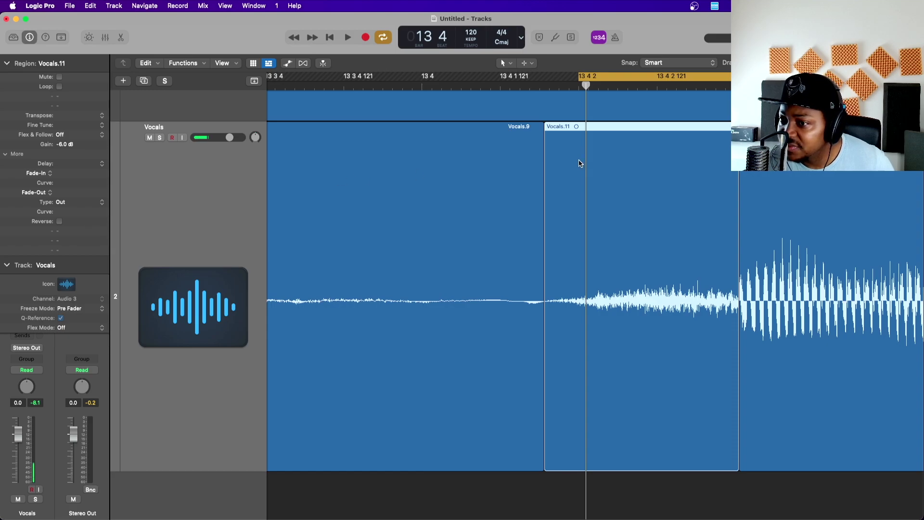
# - Audition the looped phrase with its reduced sibilants, muting the Piano track to hear the vocals alone
pyautogui.press('space')
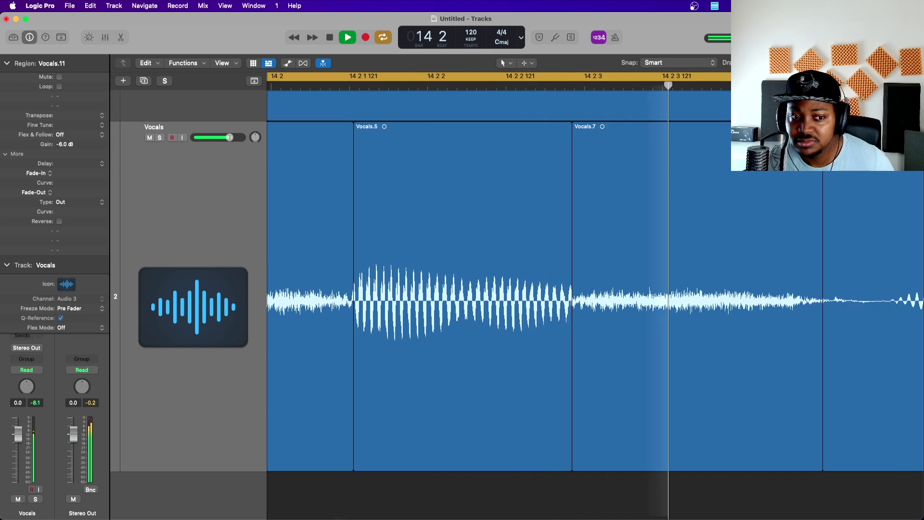
pyautogui.press('z')
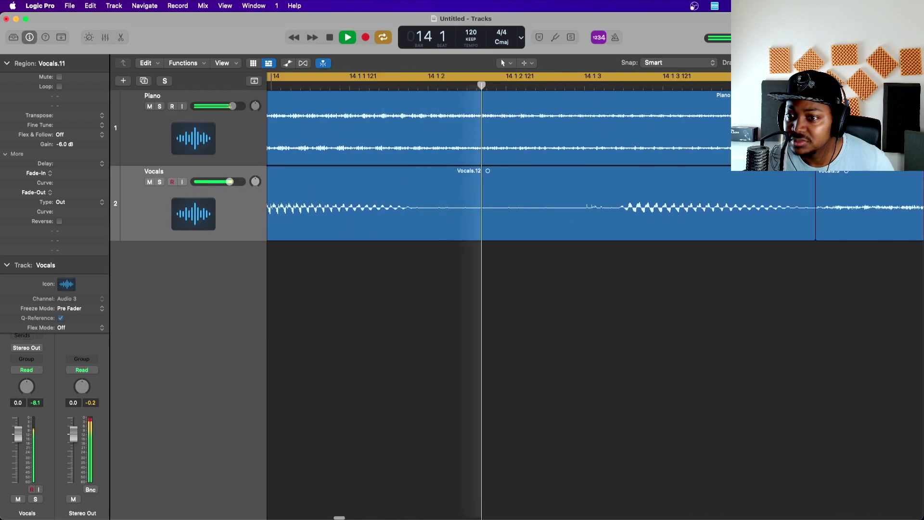
pyautogui.press('super+Left')
pyautogui.press('super+Left')
pyautogui.press('super+Left')
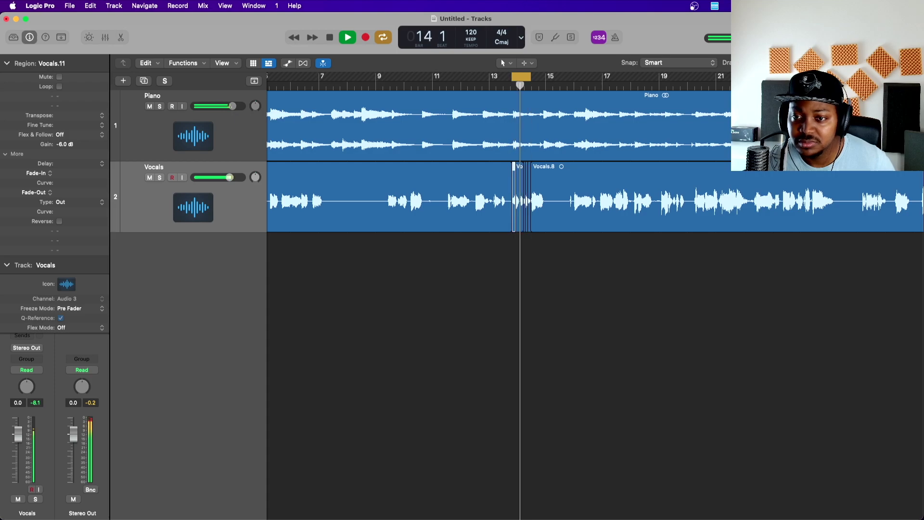
pyautogui.click(149, 106)
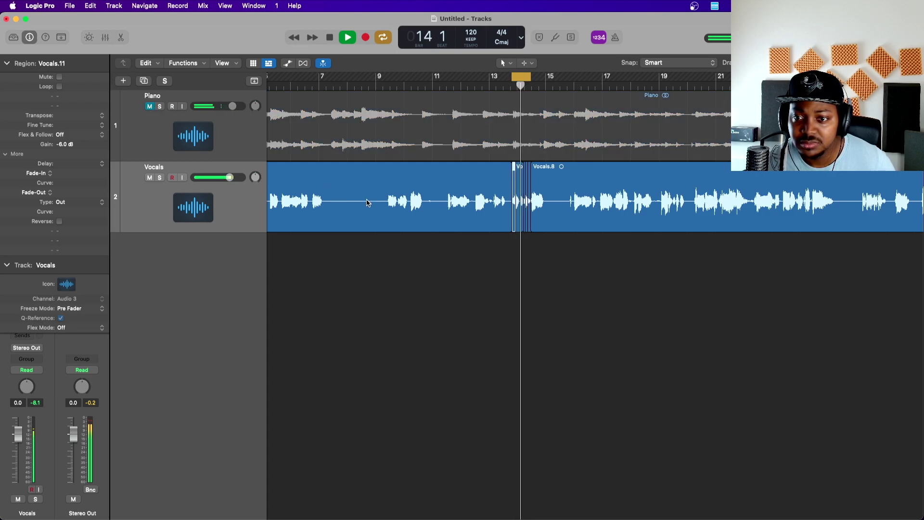
pyautogui.press('space')
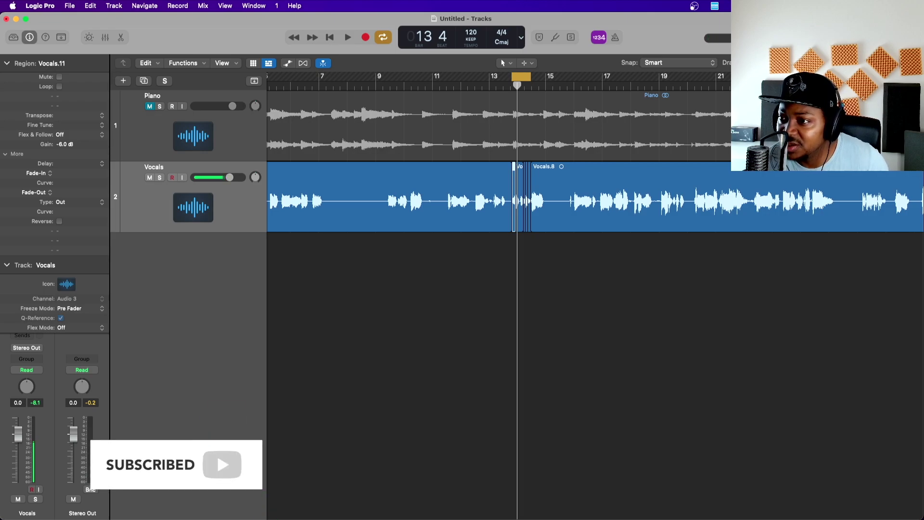
# - Lower the gain of the sibilant regions Vocals.11 to -7.0 dB and Vocals.3 to -6.0 dB
pyautogui.press('super+Up')
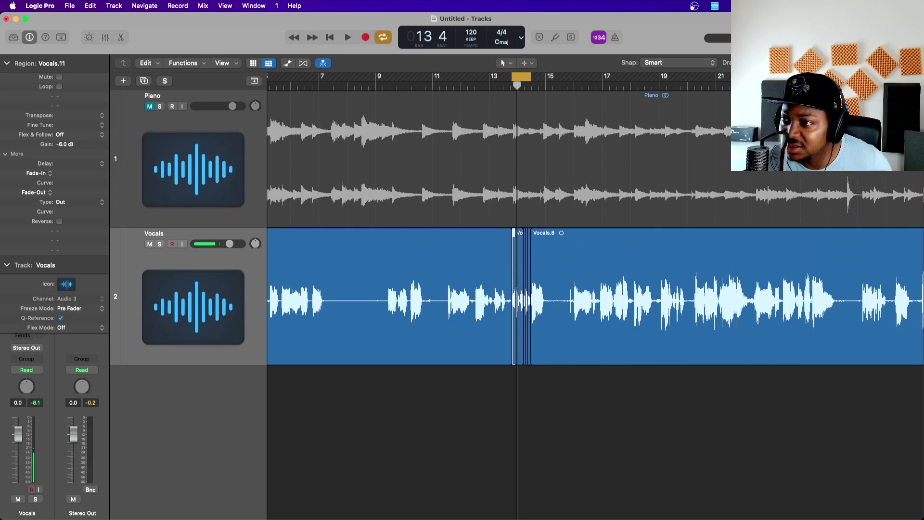
pyautogui.press('super+Right')
pyautogui.press('super+Right')
pyautogui.press('super+Right')
pyautogui.press('super+Right')
pyautogui.press('super+Right')
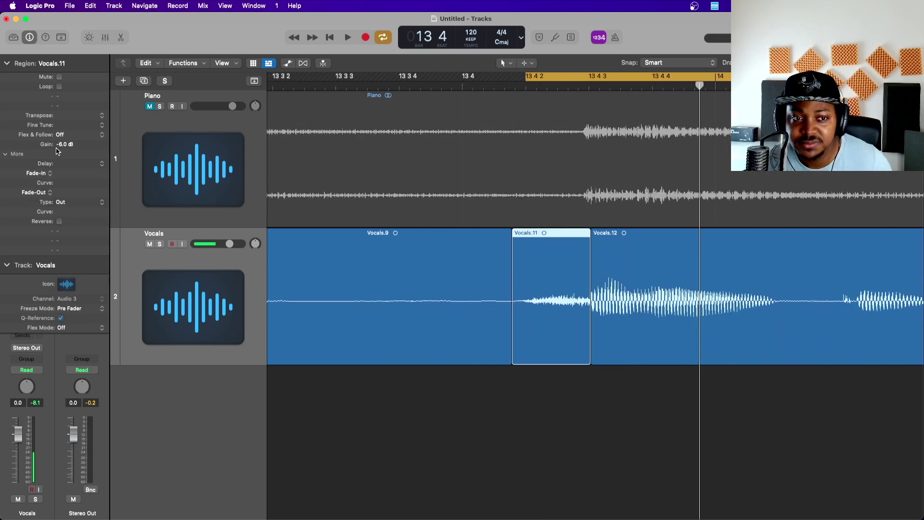
pyautogui.press('Right')
pyautogui.press('Right')
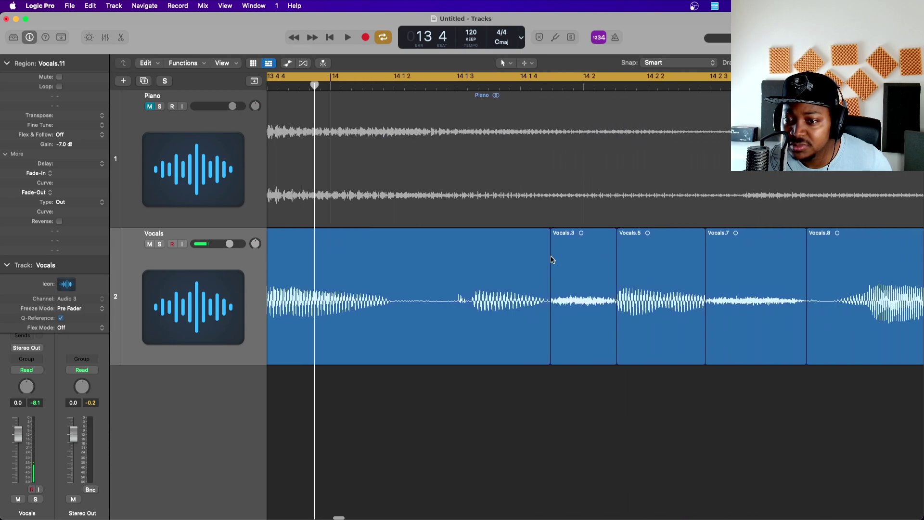
pyautogui.hscroll(5, 839, 326)
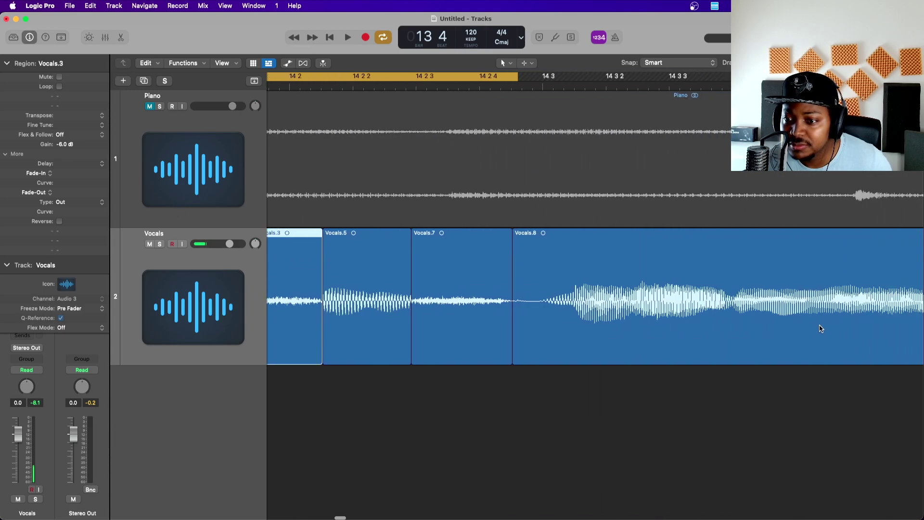
# - Set the gain of the sibilant region Vocals.7 to -7.5 dB and audition the looped phrase
pyautogui.click(439, 298)
pyautogui.moveTo(76, 146); pyautogui.dragTo(92, 155)
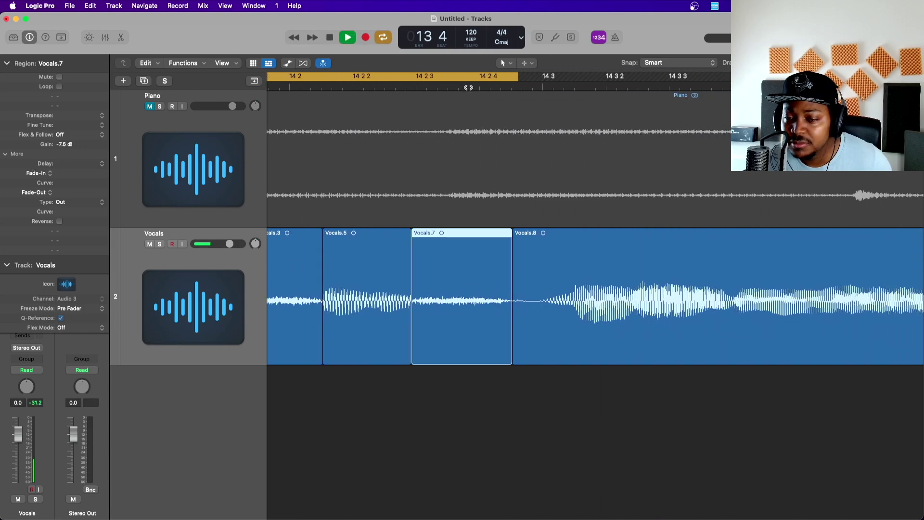
pyautogui.press('space')
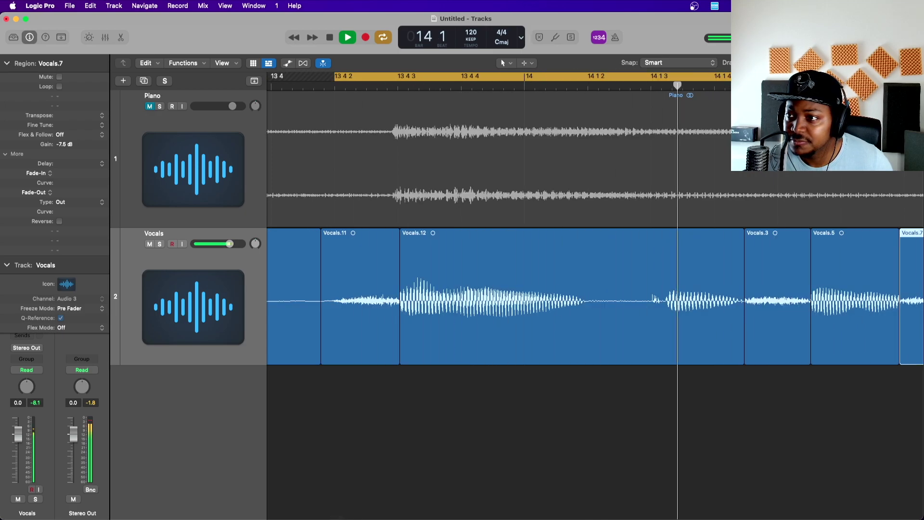
pyautogui.press('super+Left')
pyautogui.press('super+Left')
pyautogui.press('super+Left')
pyautogui.press('super+Up')
pyautogui.press('super+Up')
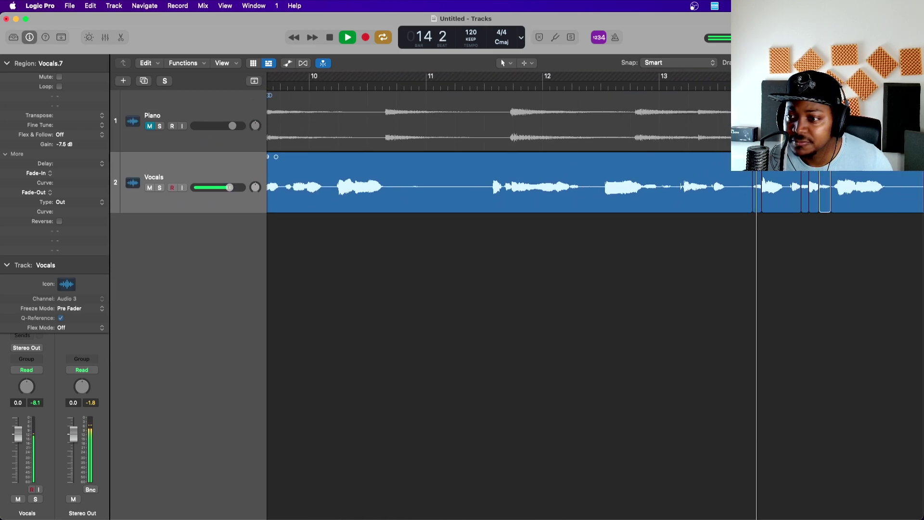
pyautogui.press('space')
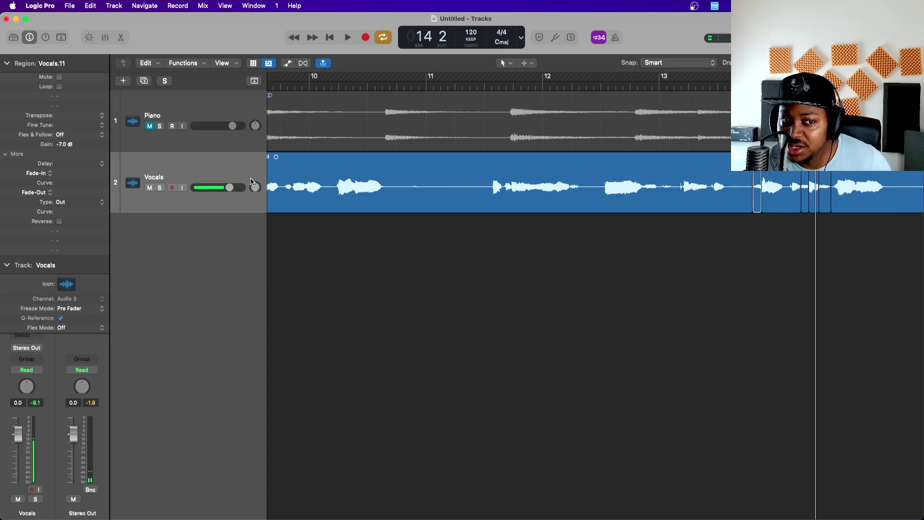
# - Lower the gain of the sibilant region Vocals.11 to -8.0 dB and audition the looped phrase
pyautogui.moveTo(61, 147); pyautogui.dragTo(62, 159)
pyautogui.press('space')
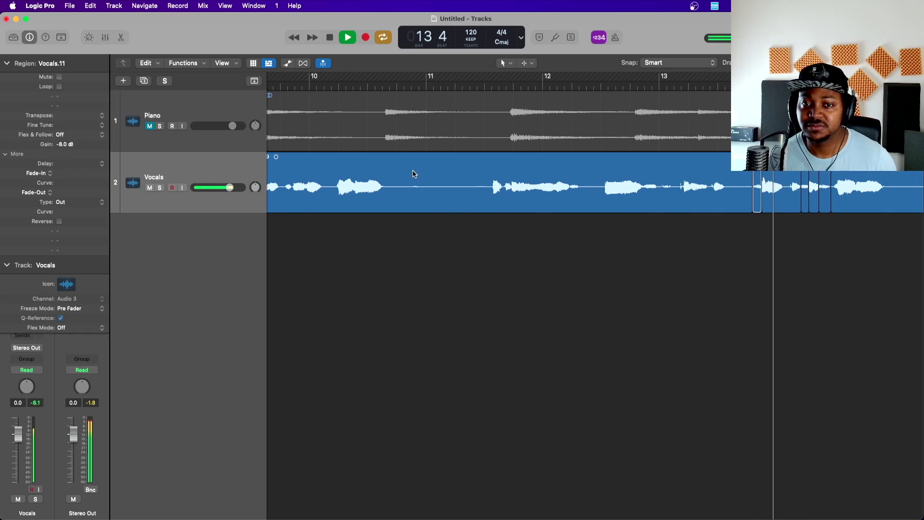
pyautogui.press('space')
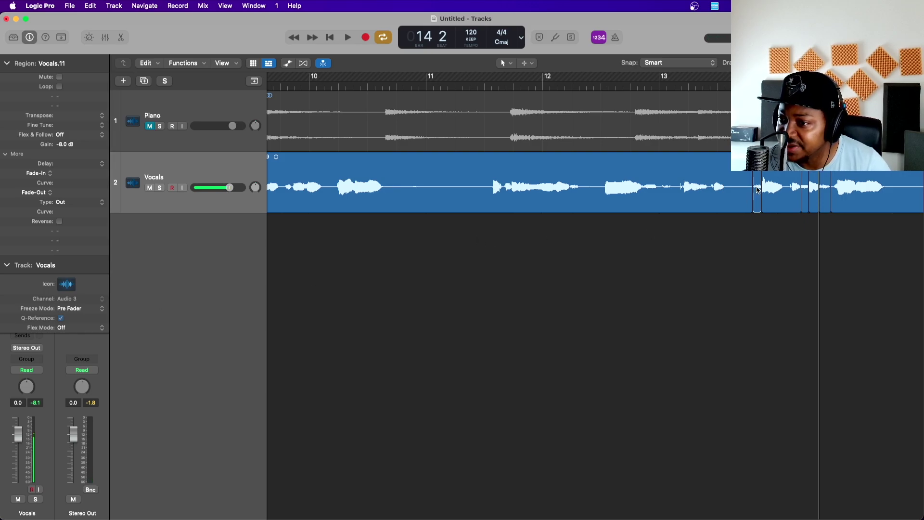
# - Audition the gain-reduced sibilants together with T-De-Esser Plus on the Vocals track, close the plug-in window and select the Vocals.11 region
pyautogui.click(805, 191)
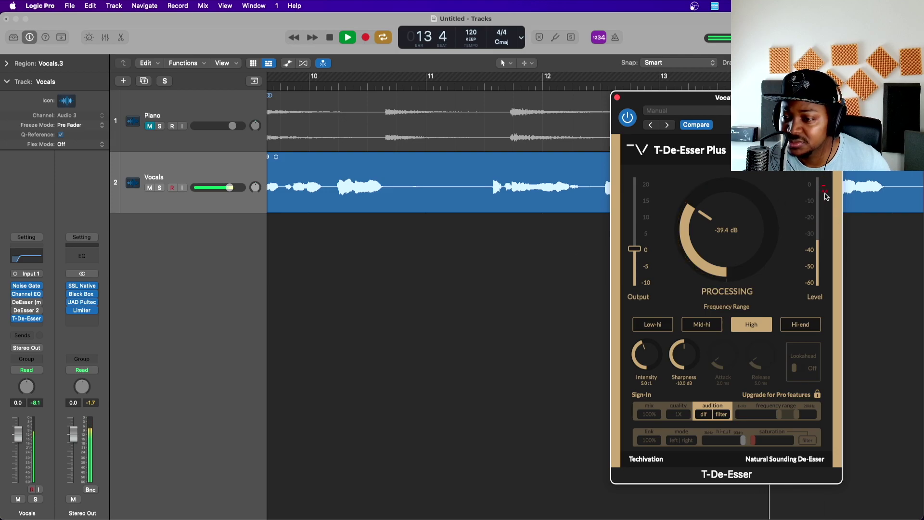
pyautogui.click(616, 97)
pyautogui.press('space')
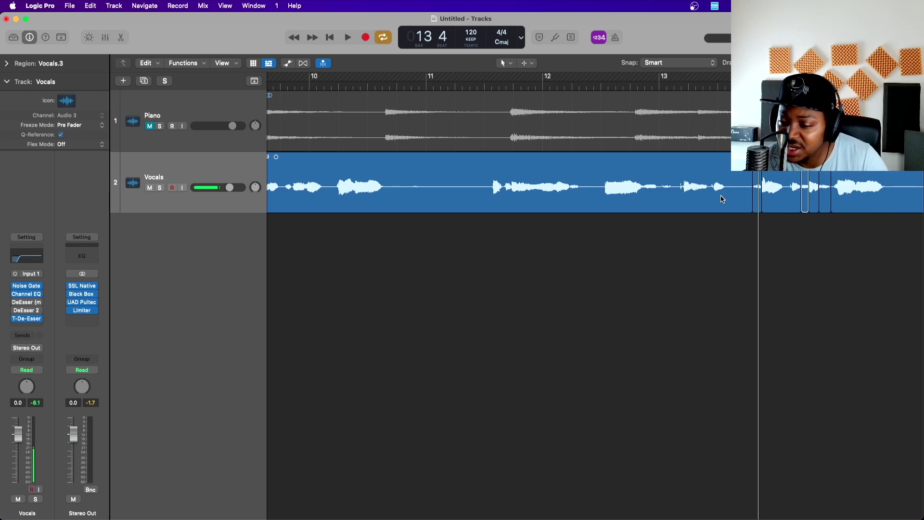
pyautogui.moveTo(22, 320)
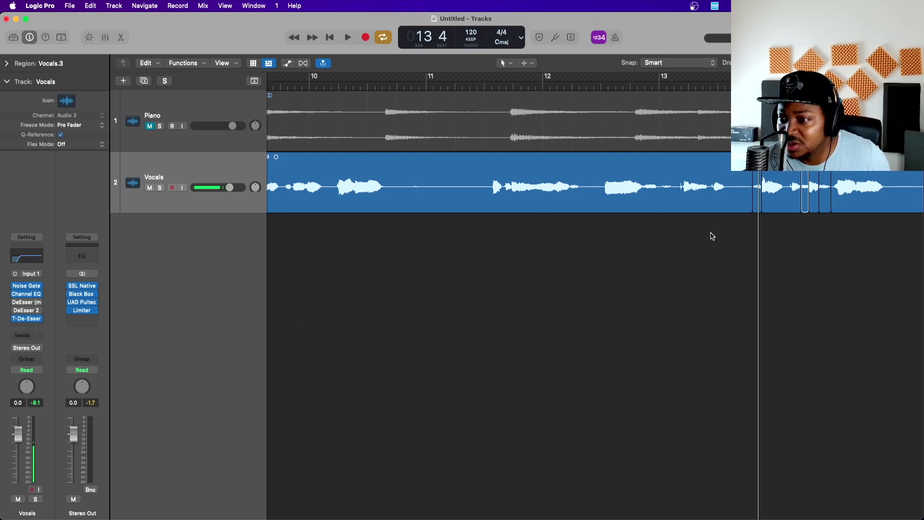
pyautogui.click(757, 195)
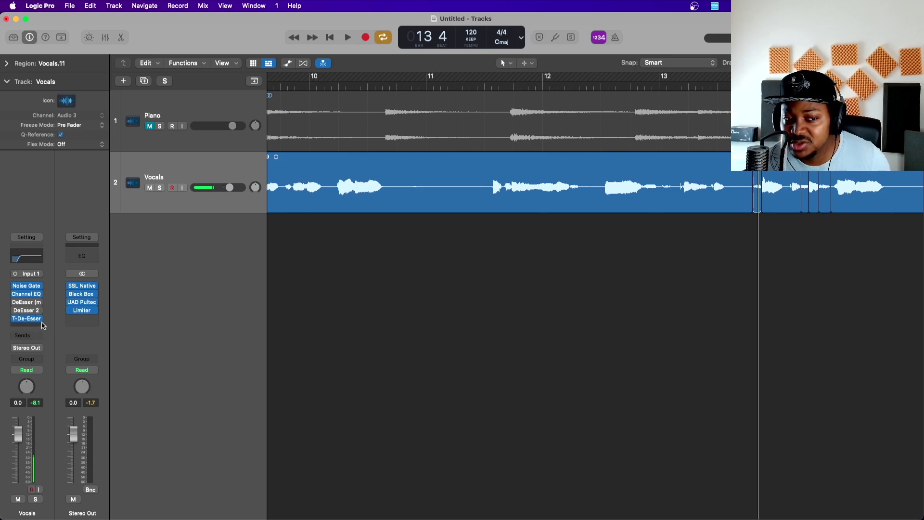